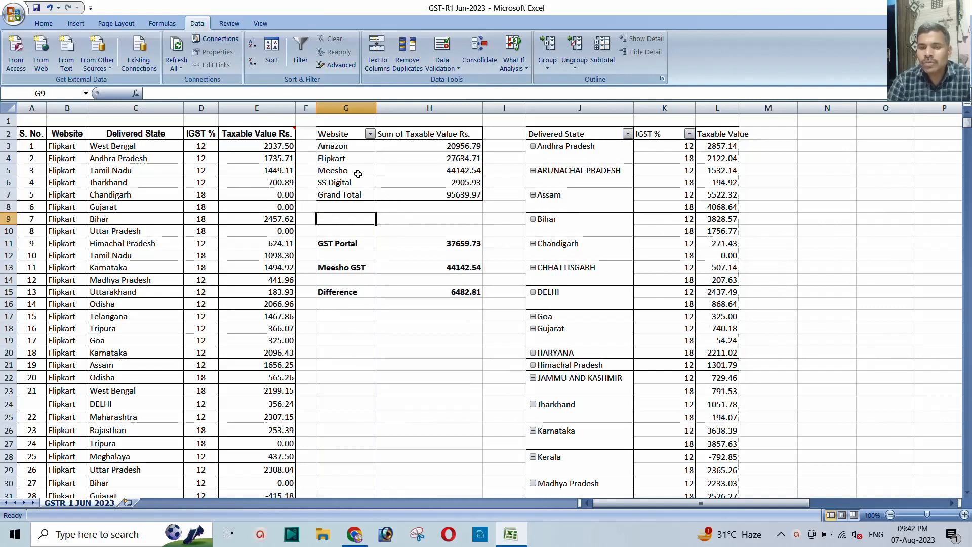
- Examine the GST Portal, Meesho GST and Difference rows and the formulas behind their amounts
drag(333, 246, 406, 242)
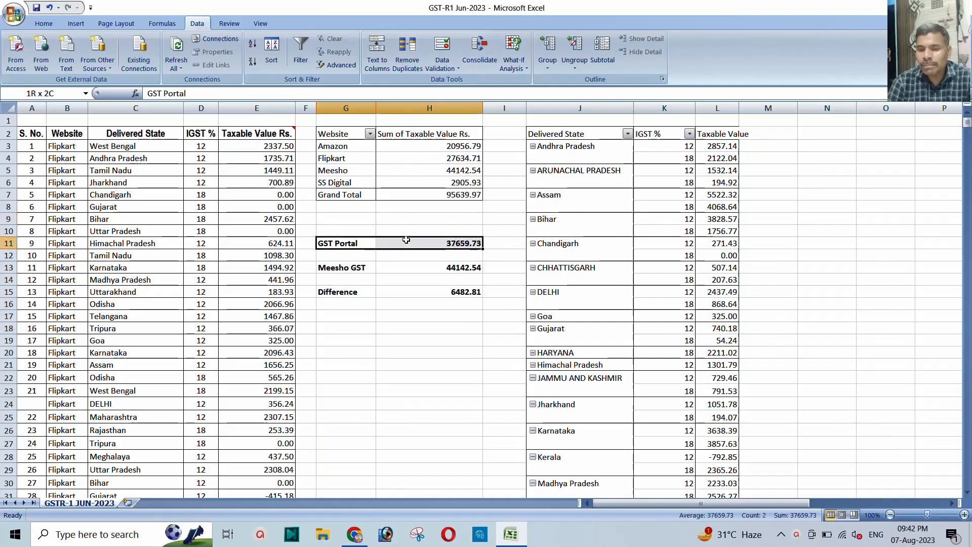
click(367, 243)
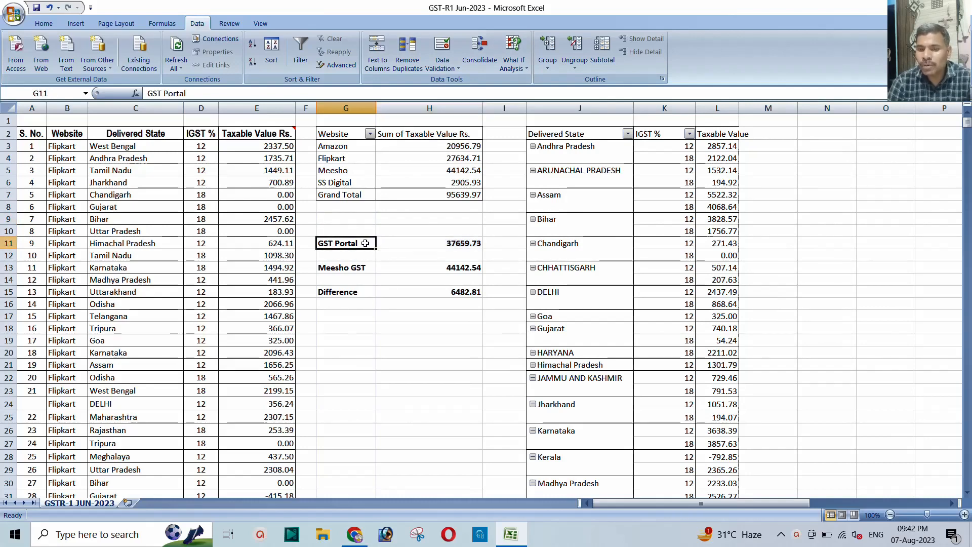
click(442, 242)
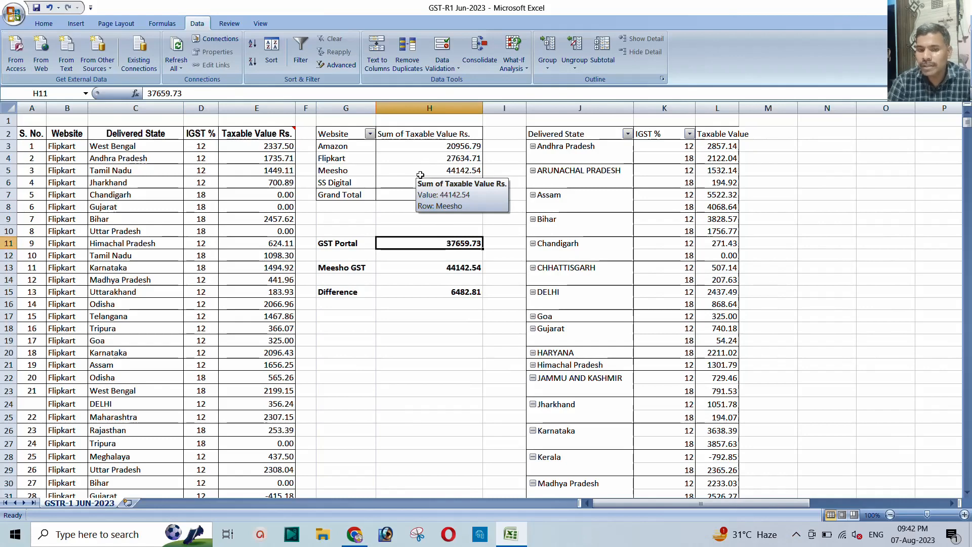
click(351, 268)
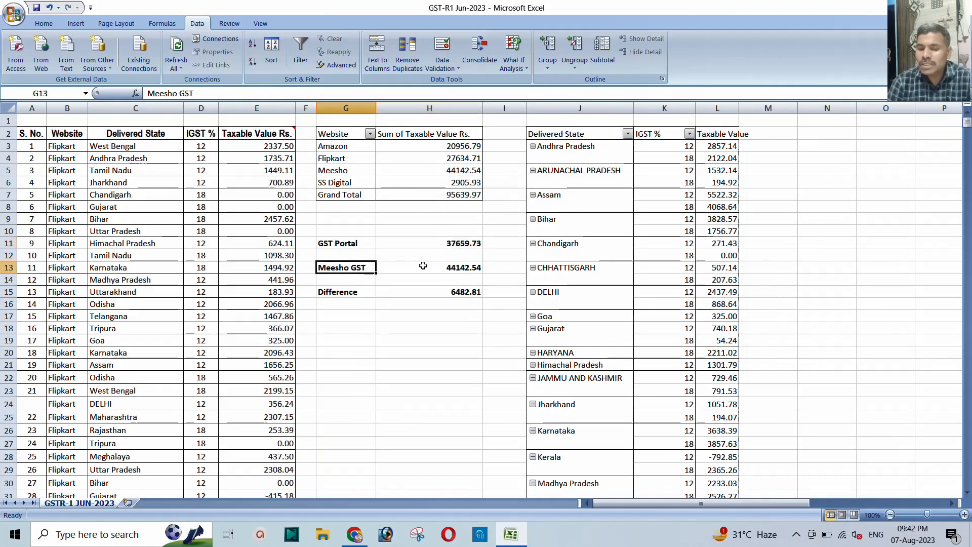
key(Right)
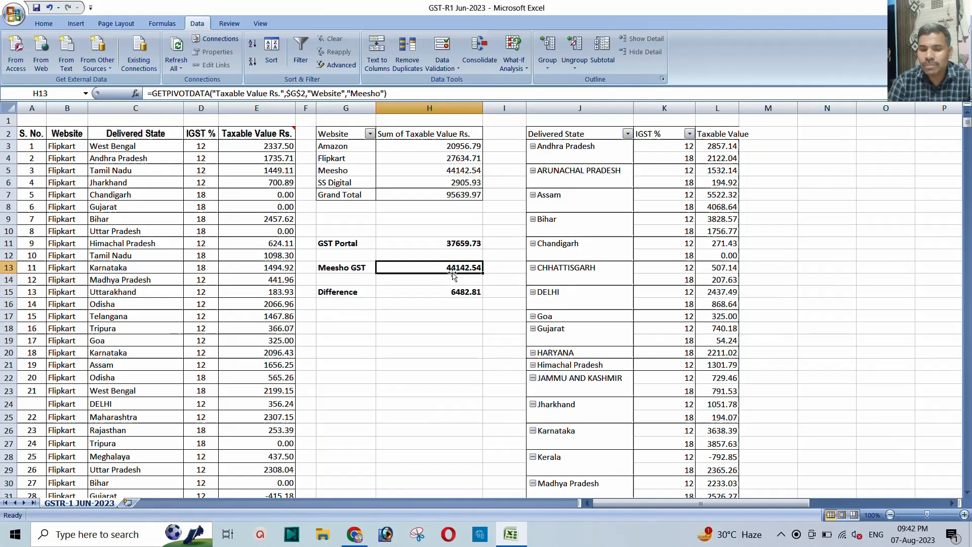
click(457, 243)
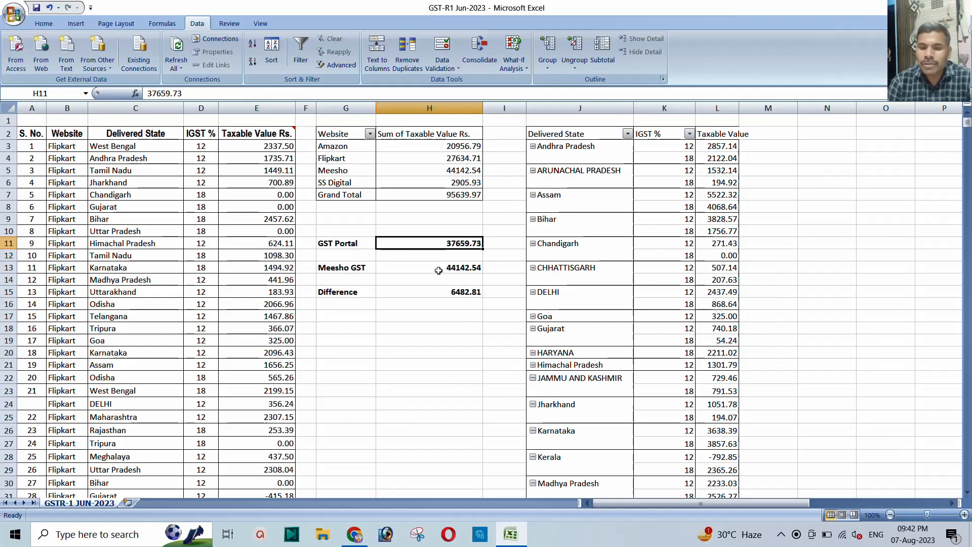
click(353, 297)
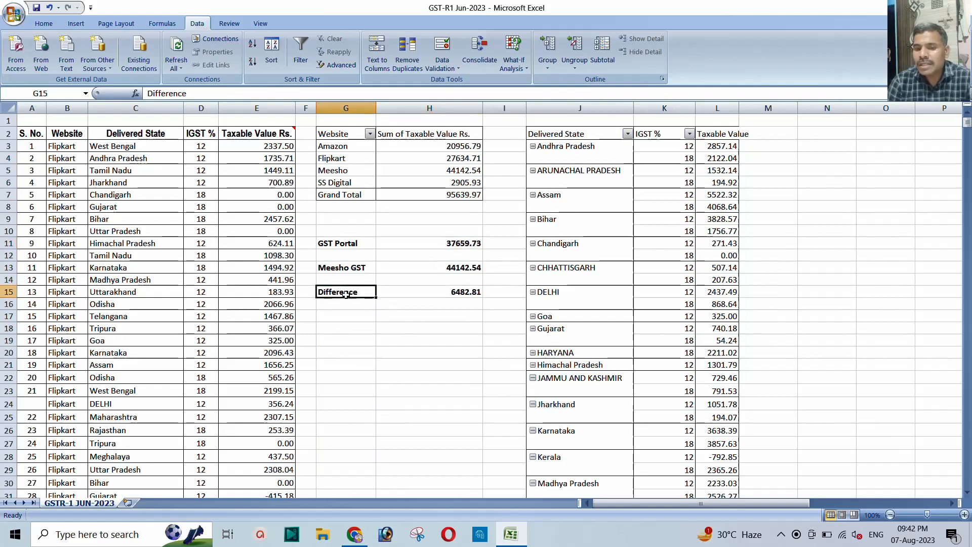
click(447, 293)
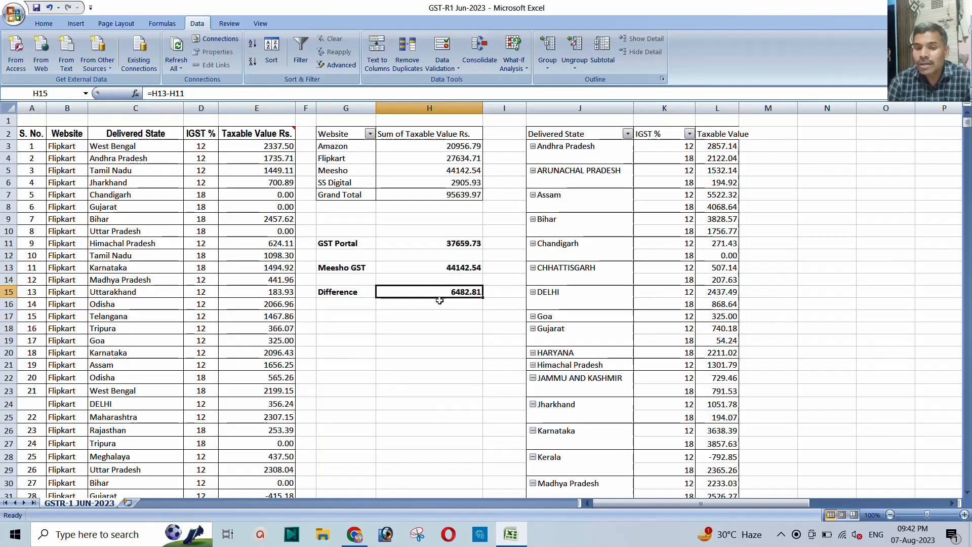
- Switch to the GST portal in Chrome and open the TDS and TCS credit received page
click(355, 533)
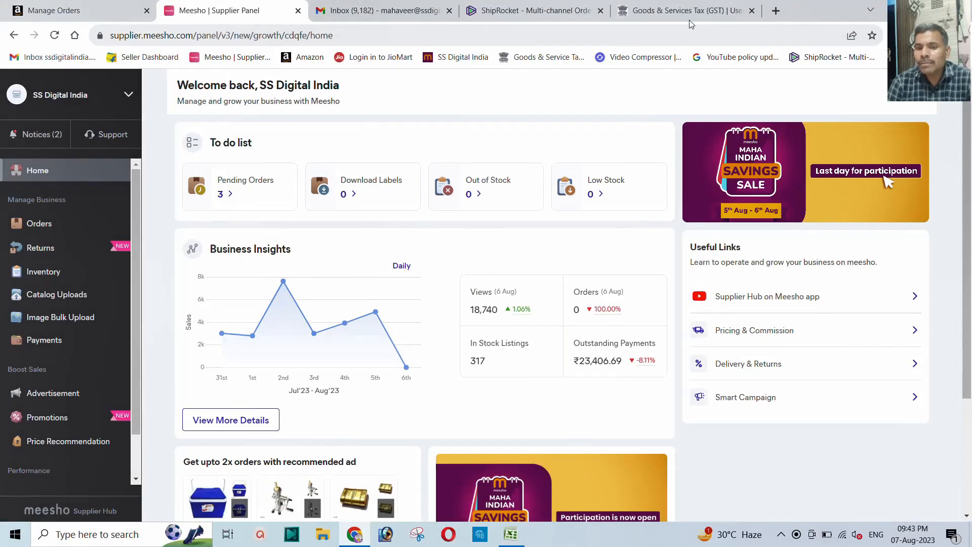
click(689, 12)
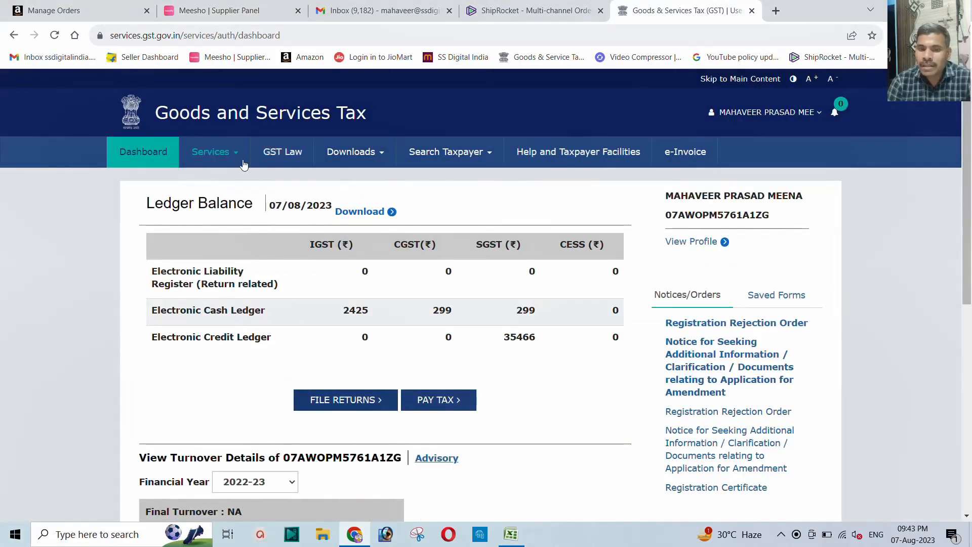
click(225, 158)
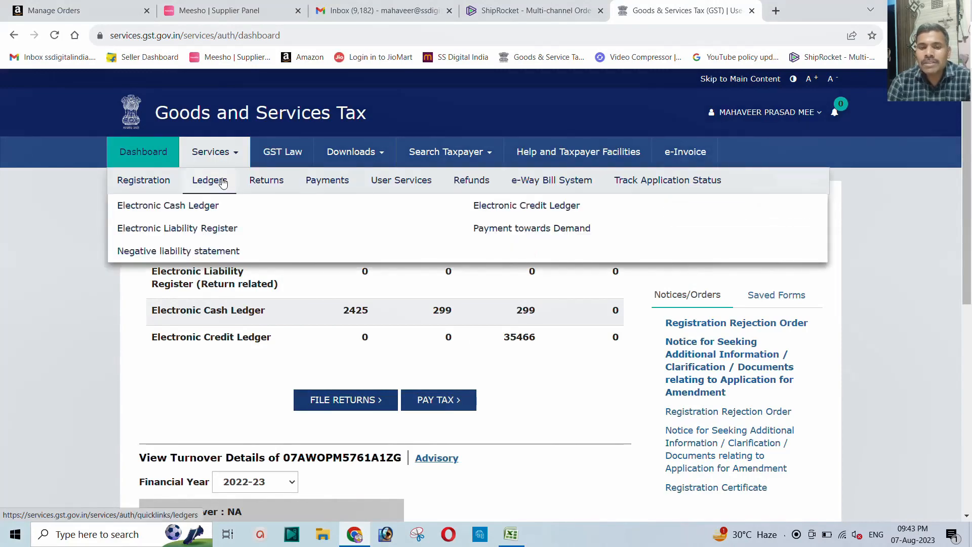
mouse_move(270, 184)
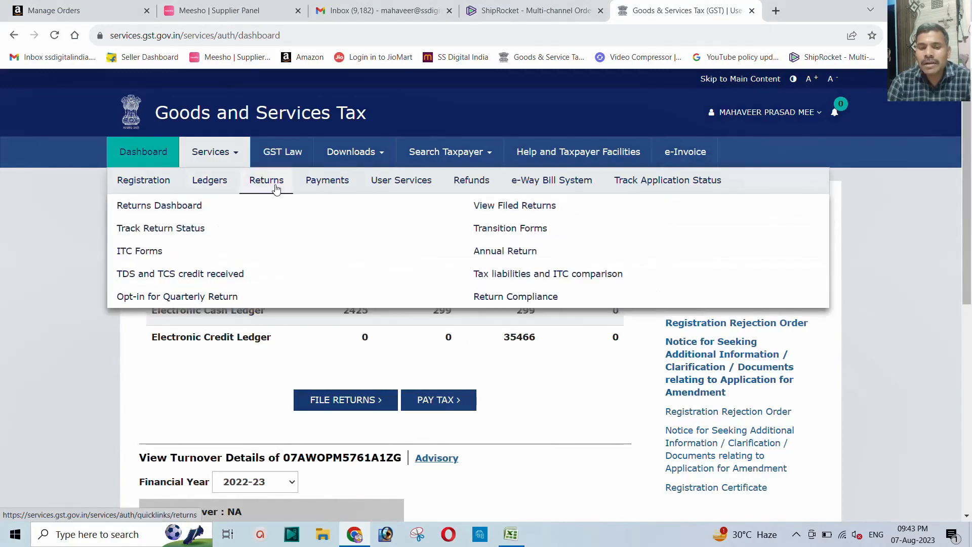
click(164, 275)
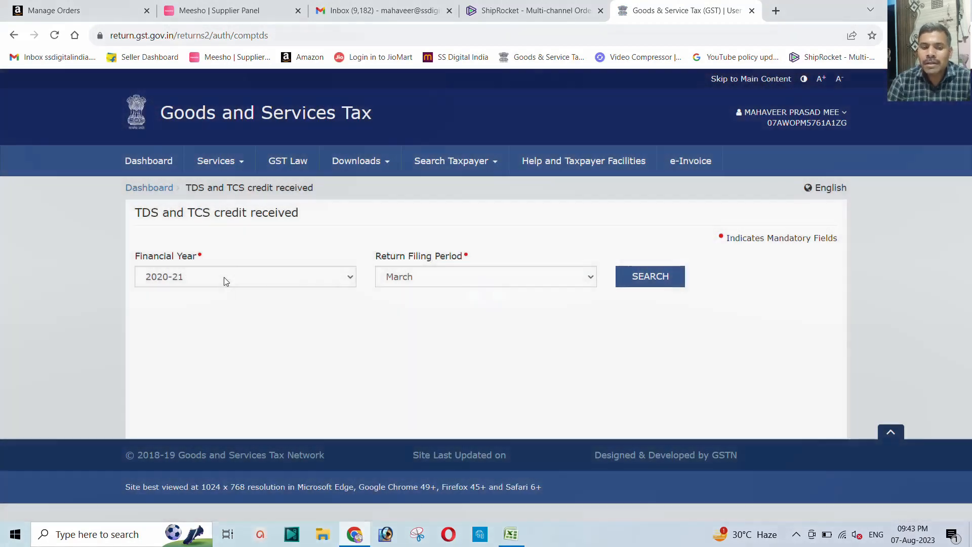
- Search TDS and TCS credit received for financial year 2023-24 and return filing period June
click(226, 277)
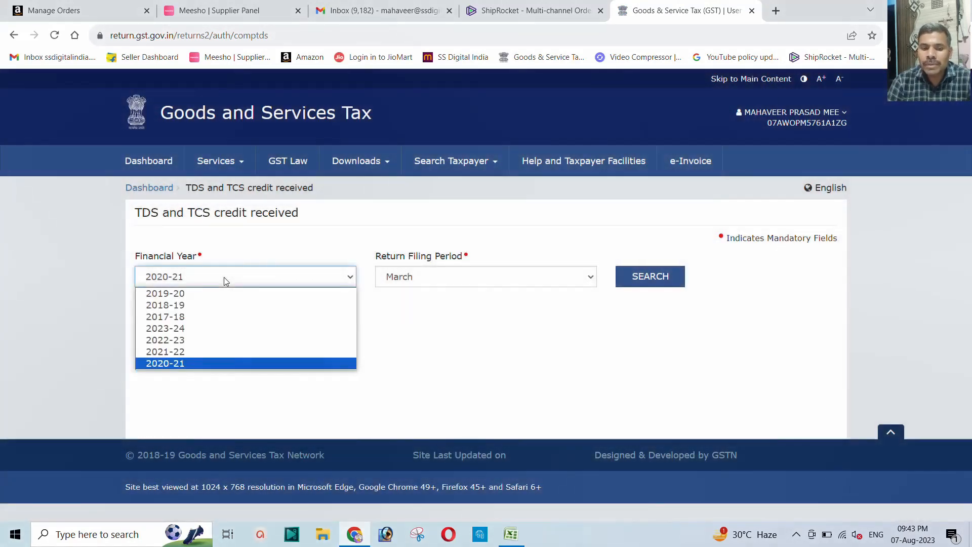
click(175, 332)
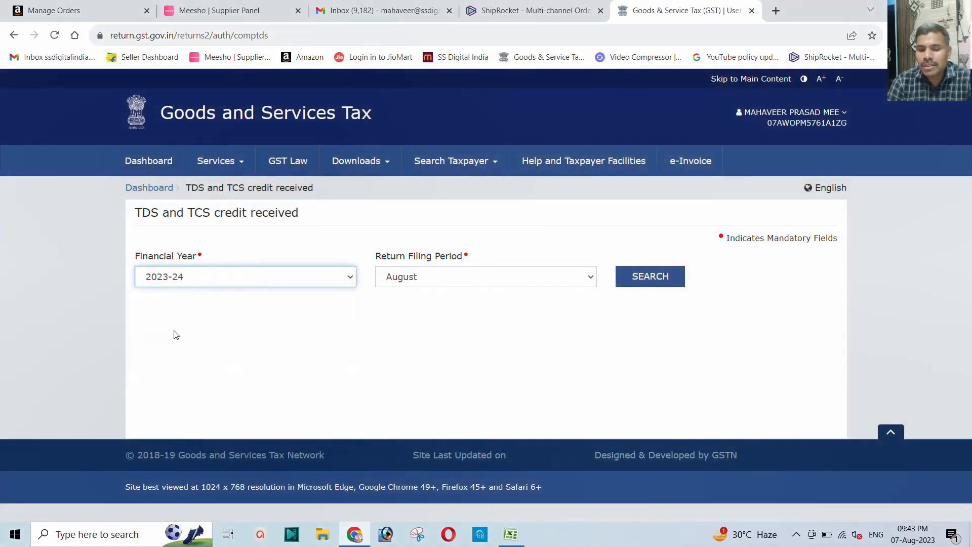
click(428, 277)
click(416, 318)
click(650, 276)
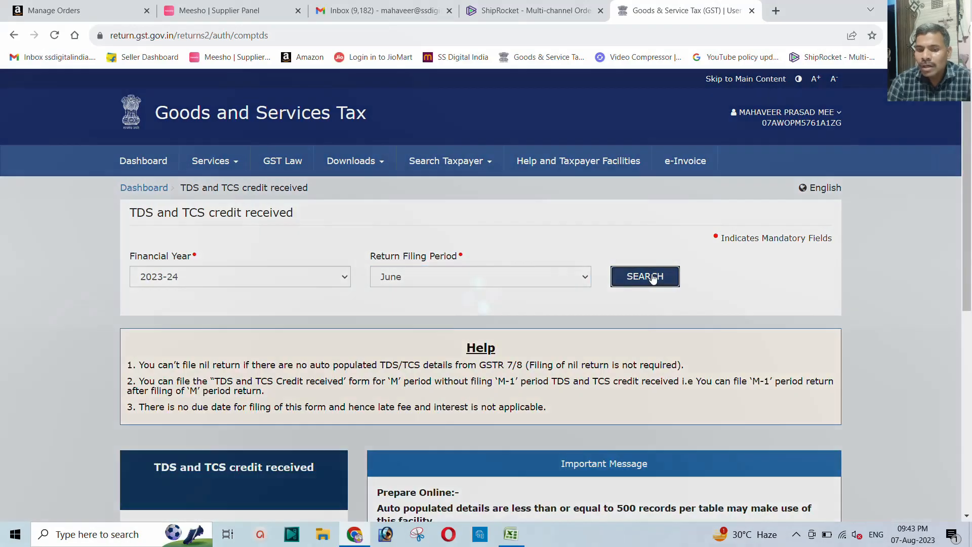
- Open the TCS Credit received records through online preparation and highlight the net value of Fashnear Technologies
scroll(301, 322, down, 4)
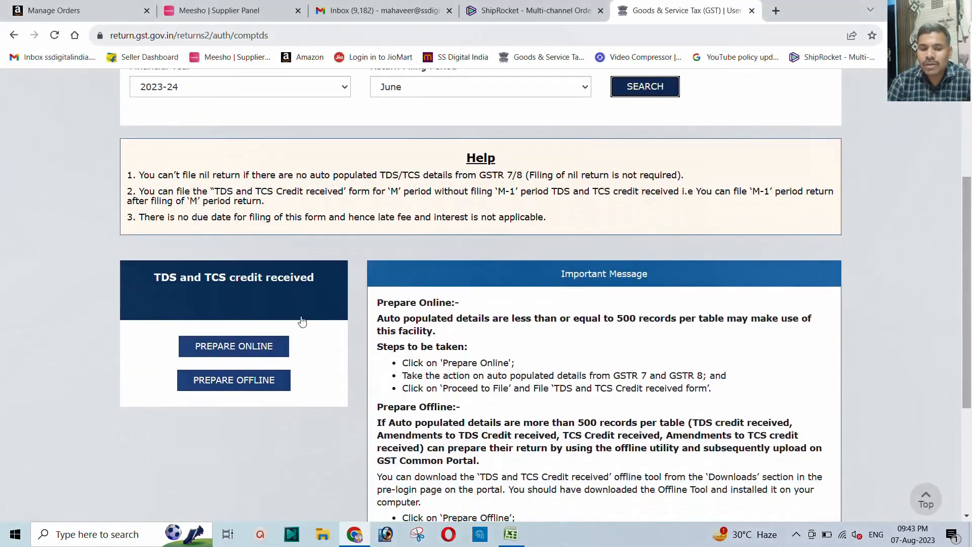
click(234, 346)
scroll(448, 288, down, 10)
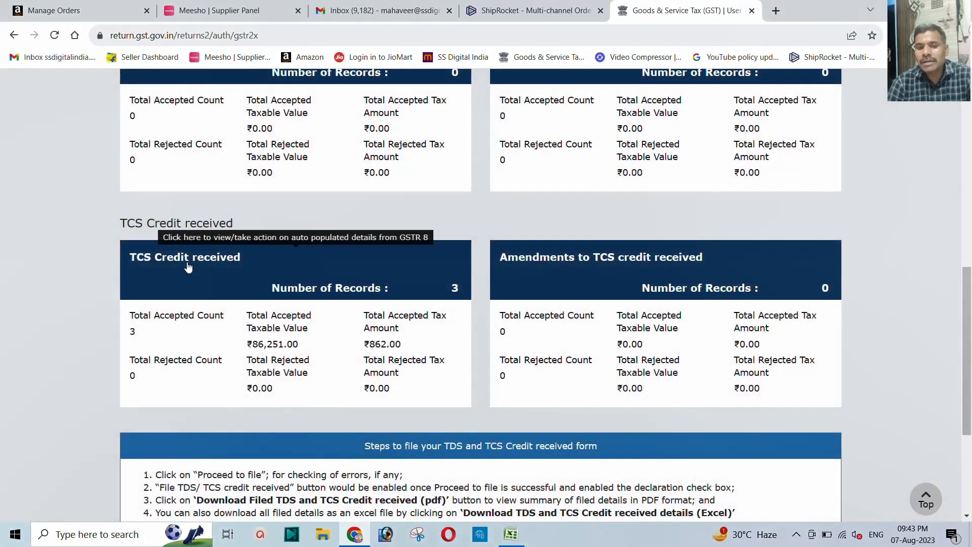
click(210, 286)
scroll(400, 267, down, 3)
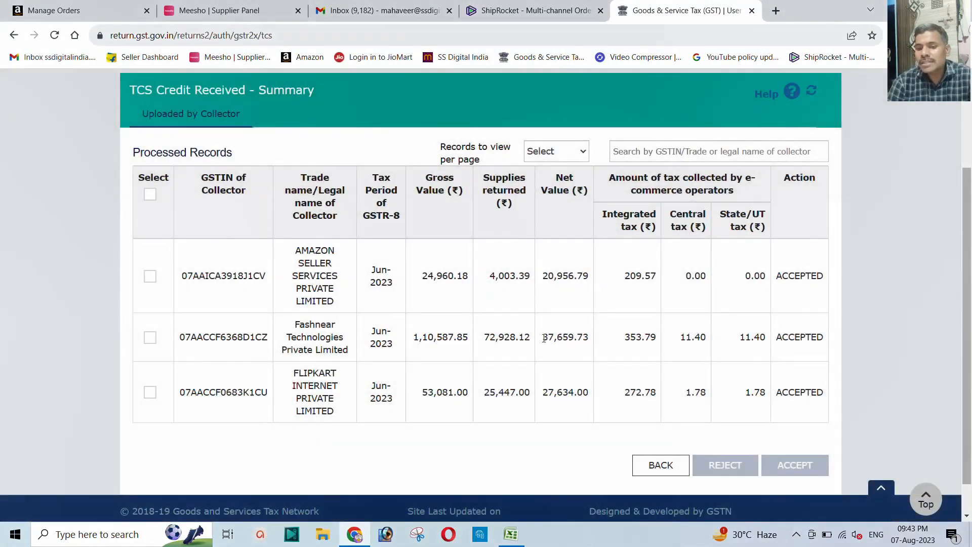
drag(544, 337, 589, 336)
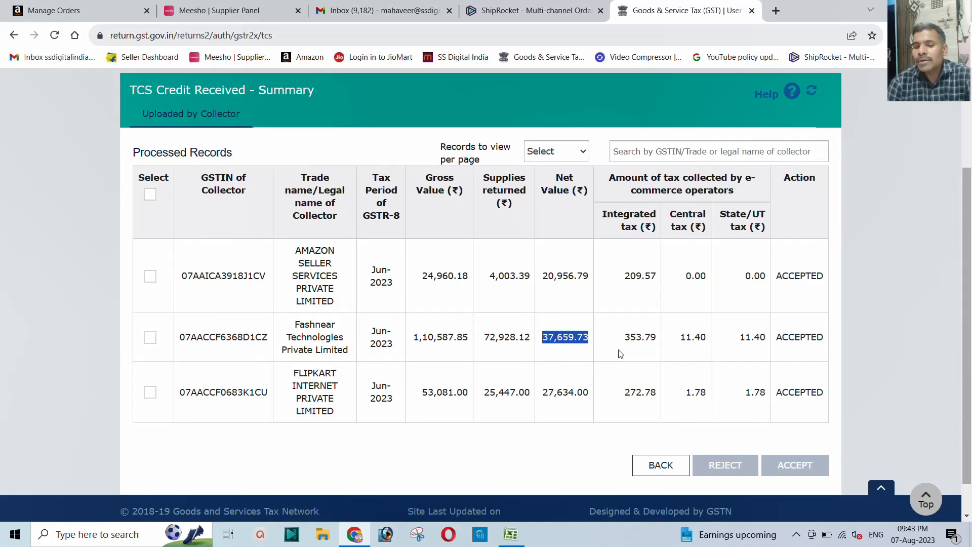
- Switch back to the Excel workbook and fill the Difference label and amount in G15:H15 with light green
click(510, 534)
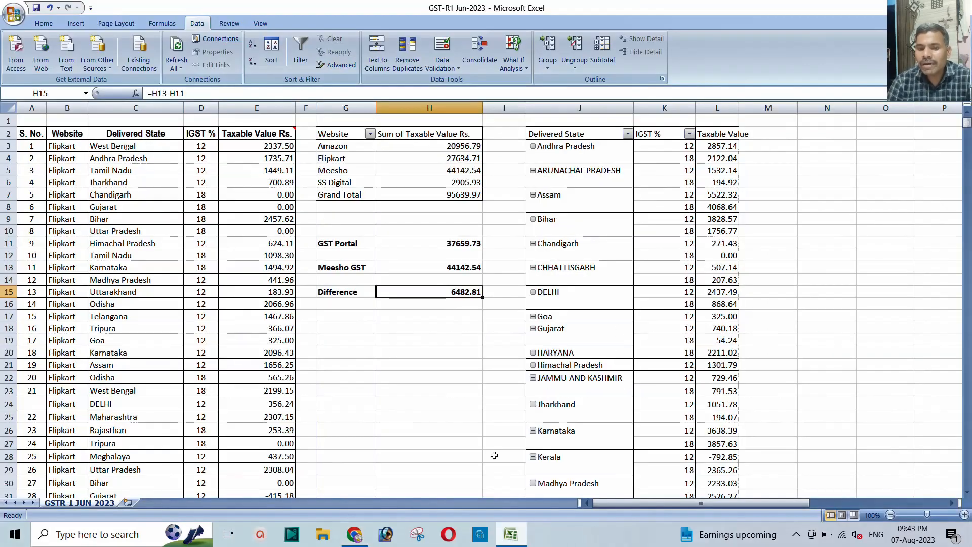
drag(338, 294, 458, 293)
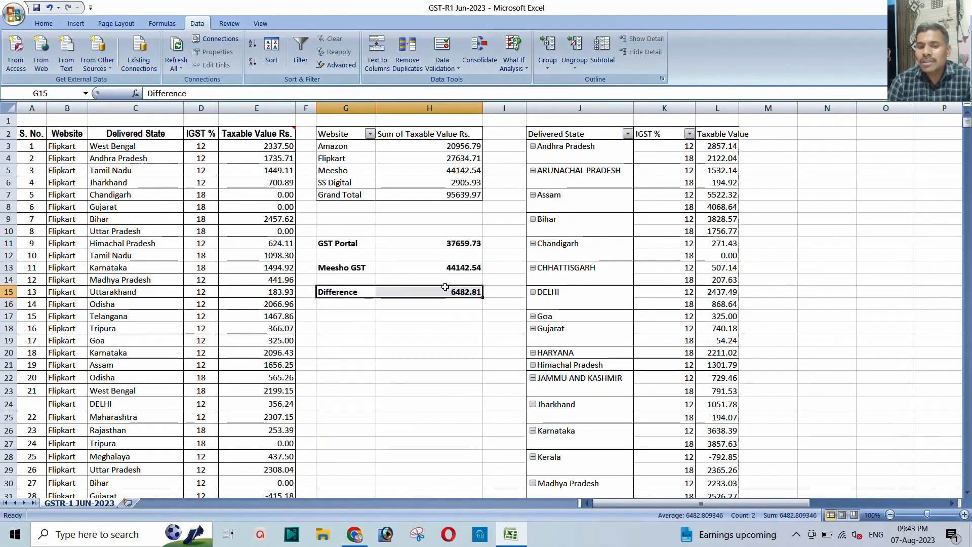
click(45, 23)
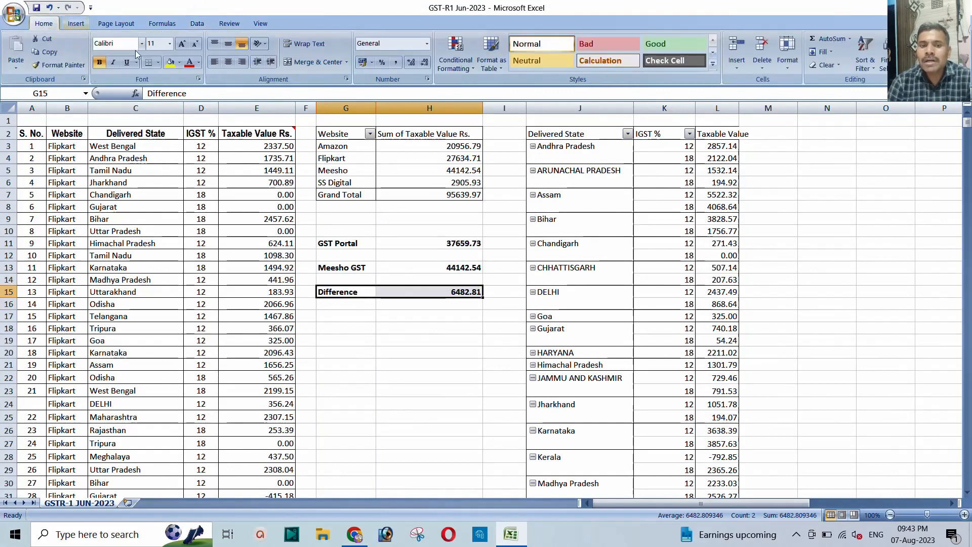
click(180, 63)
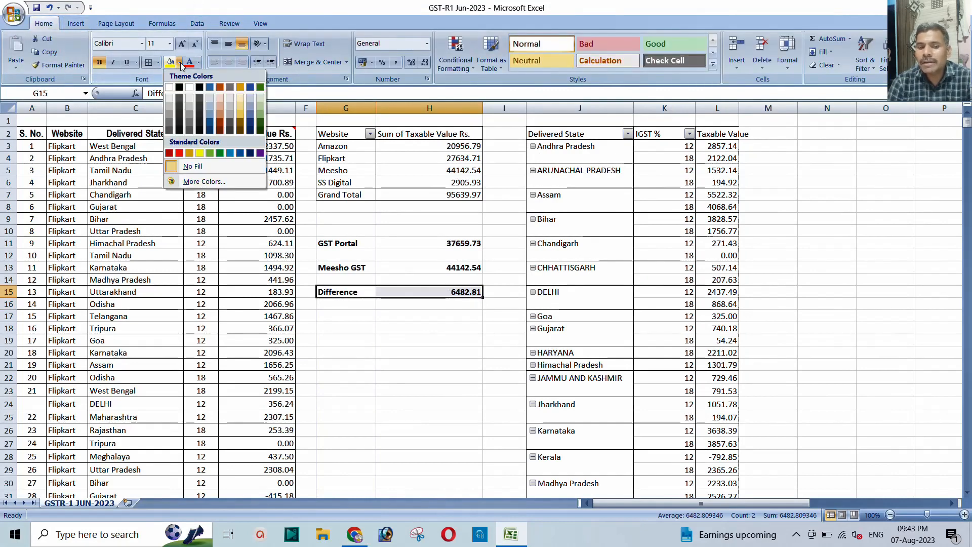
click(209, 153)
click(433, 314)
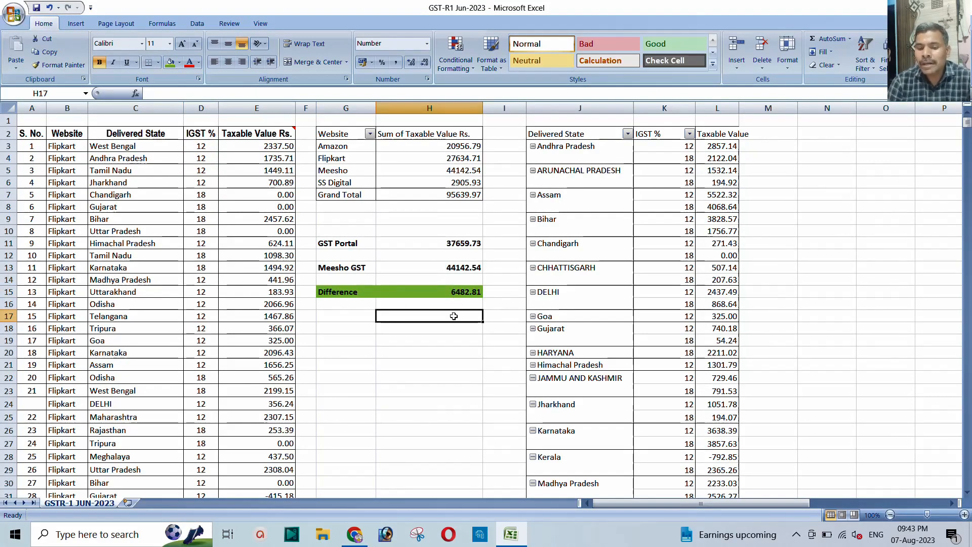
click(450, 293)
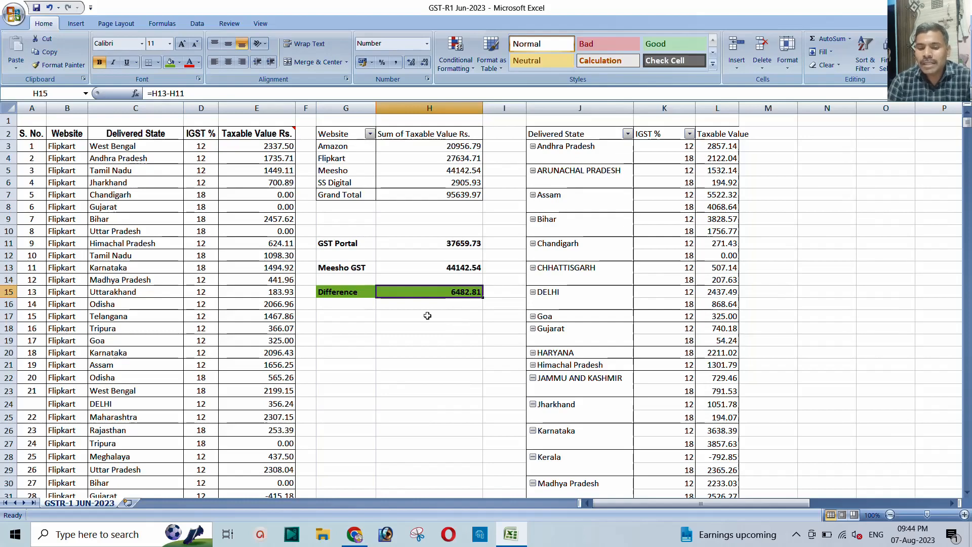
- Return to the GST portal and examine the net value and the integrated, central and State/UT tax of Fashnear Technologies
click(355, 531)
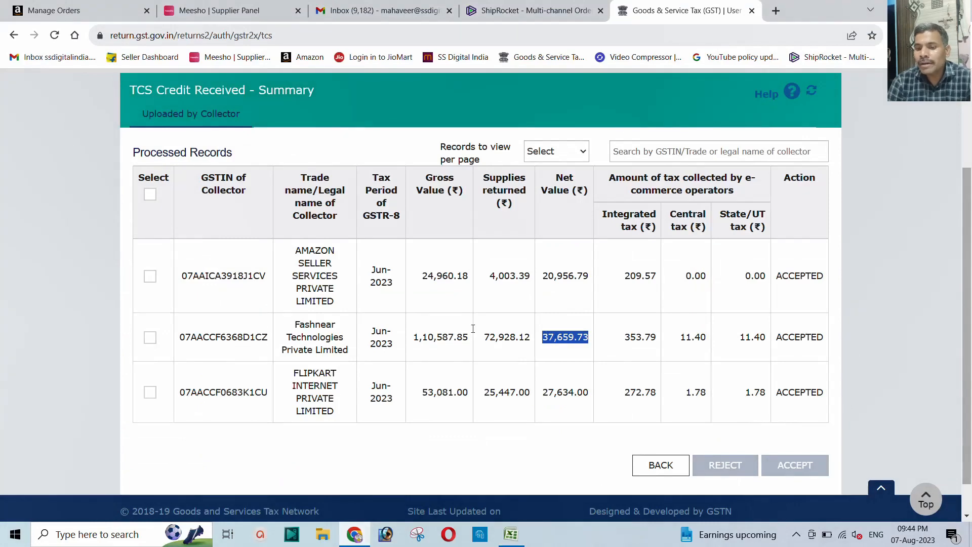
drag(623, 338, 657, 337)
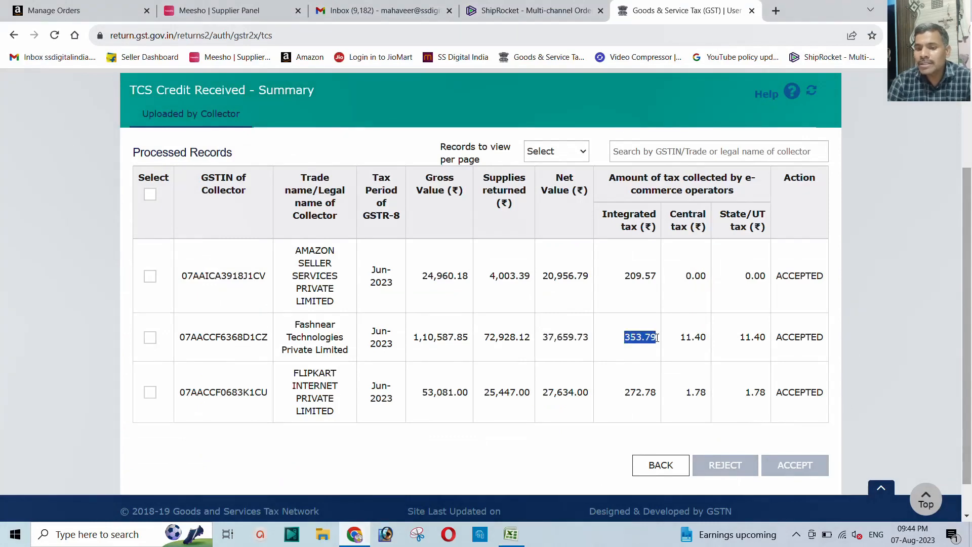
drag(543, 337, 573, 338)
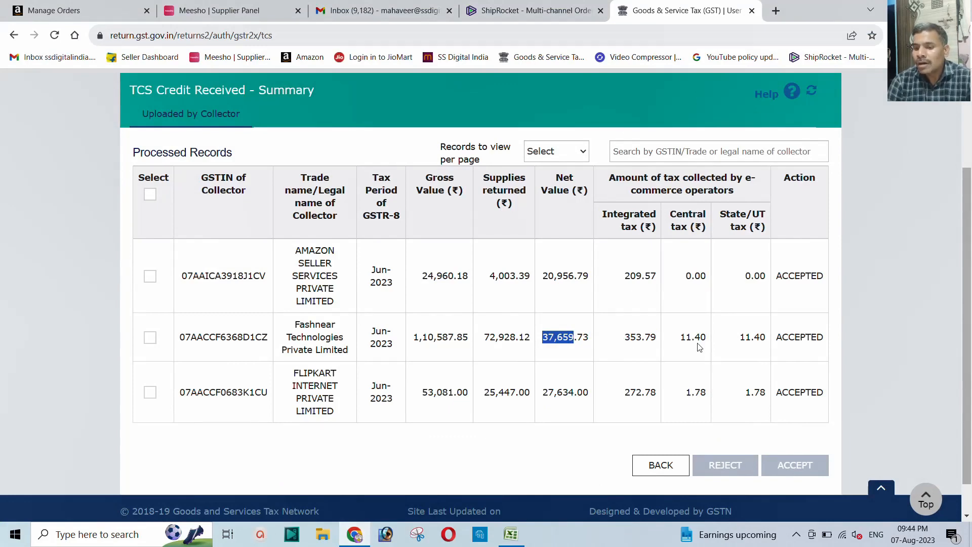
drag(622, 337, 764, 334)
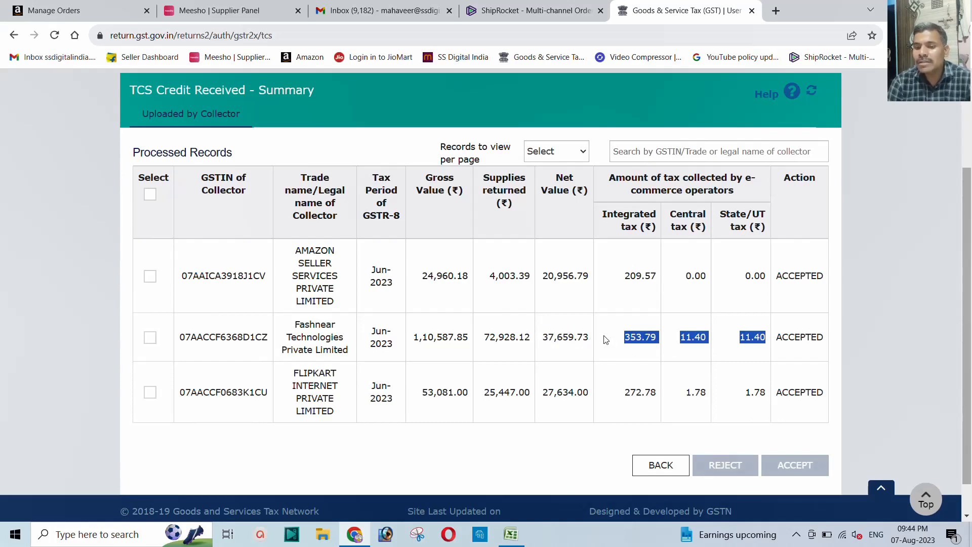
click(682, 338)
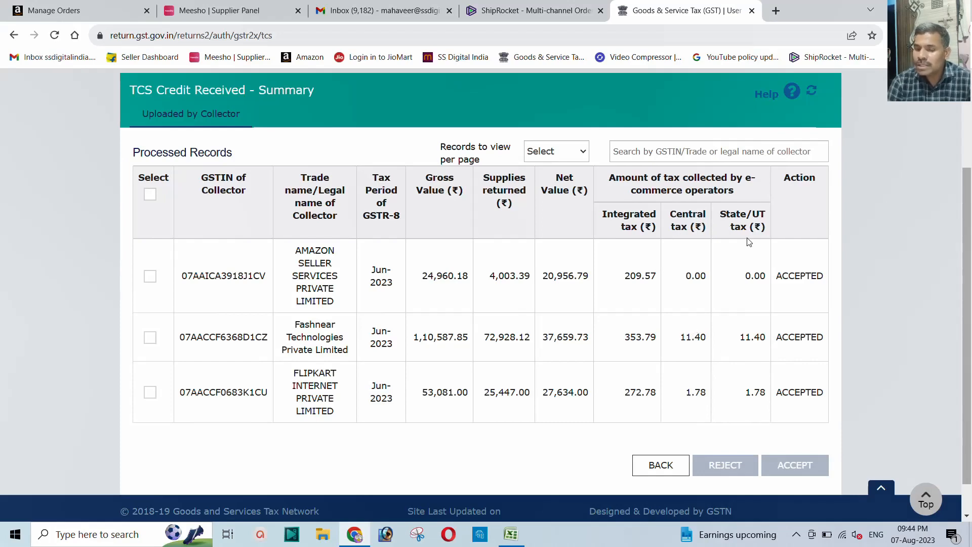
drag(679, 338, 764, 335)
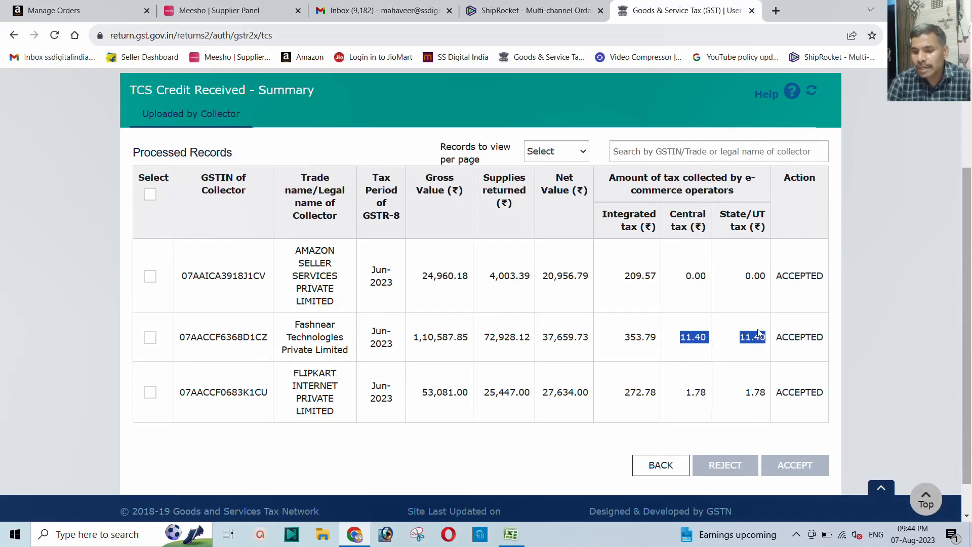
- Switch back to the Excel workbook and enter the labels CGST in G19 and SGST in G20
click(510, 533)
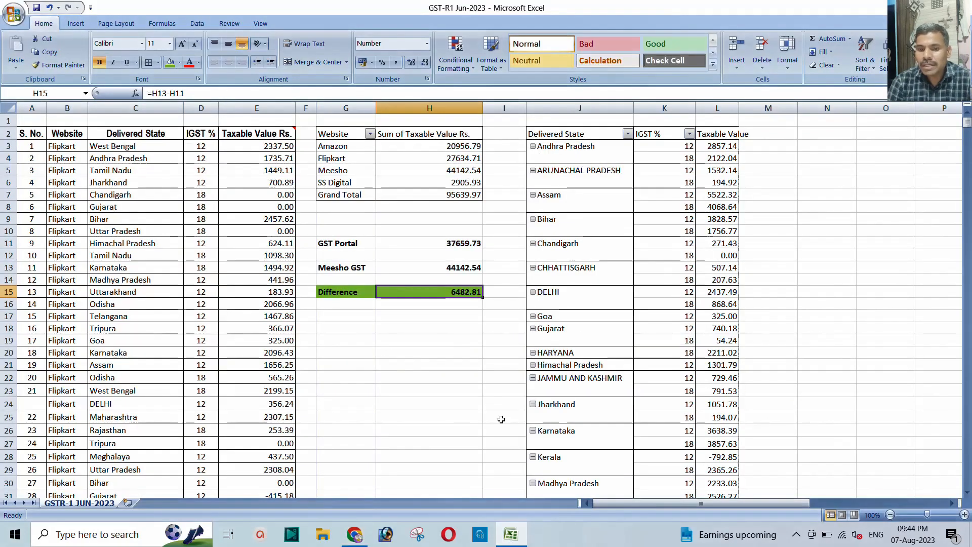
click(360, 343)
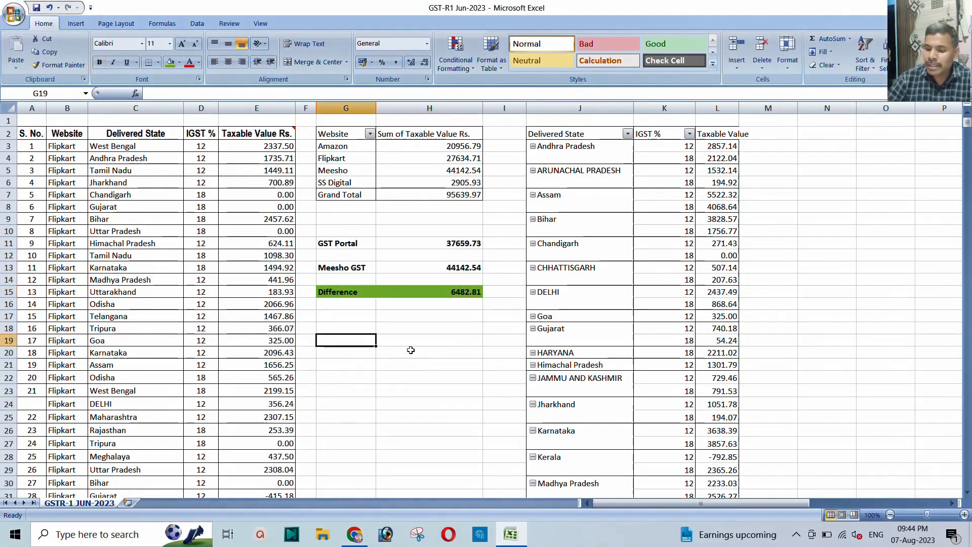
text(11.40)
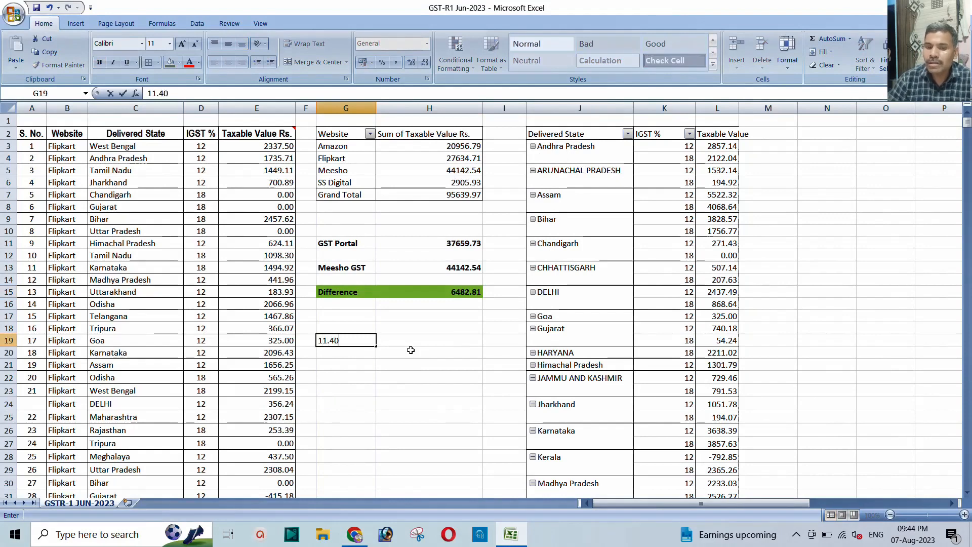
key(Return)
key(Up)
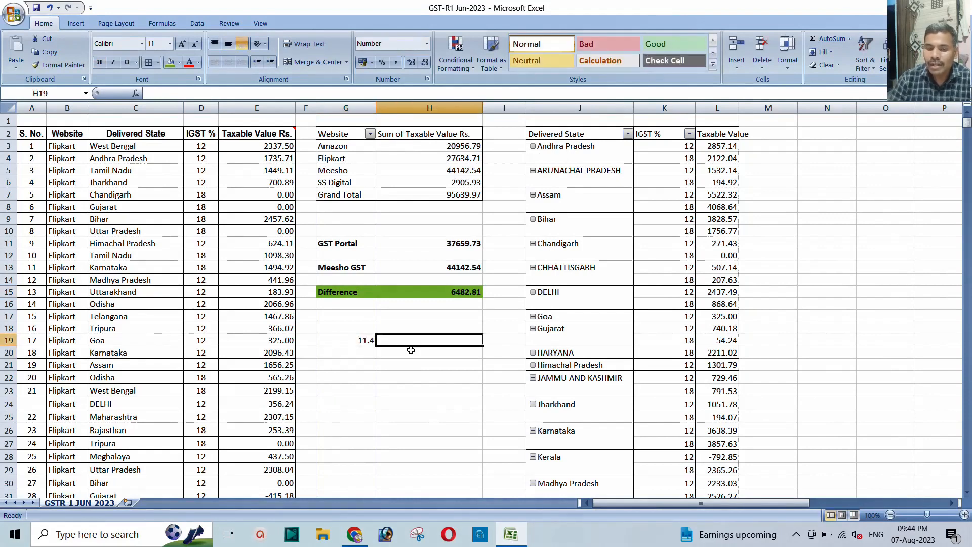
text(CGST)
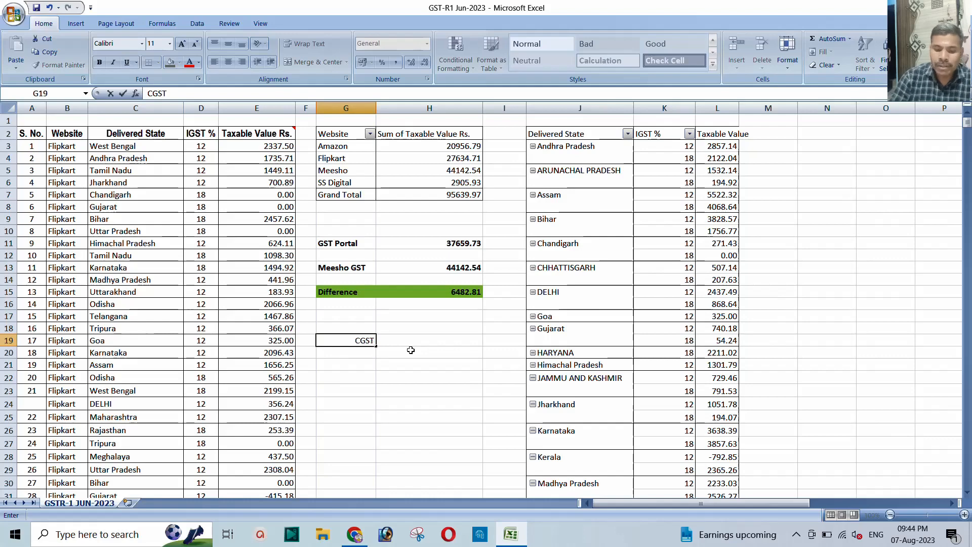
key(Return)
text(SGST)
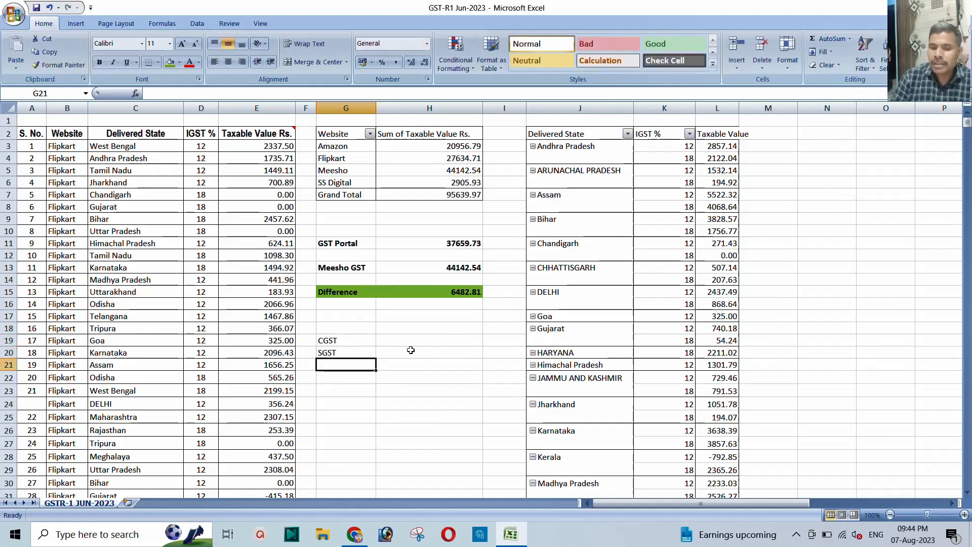
- Enter 11.4 as the CGST amount in H19 and 11.4 as the SGST amount in H20
click(411, 350)
key(Up)
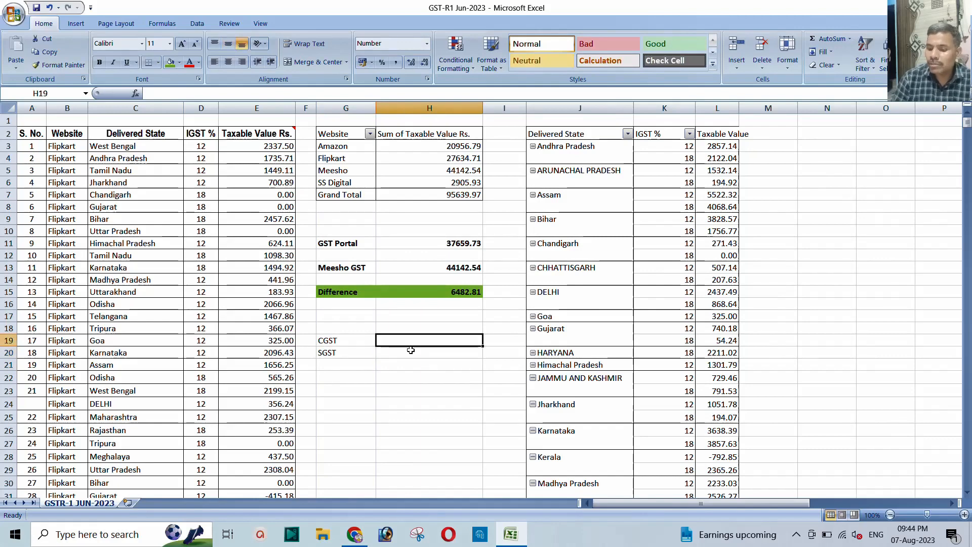
text(11.)
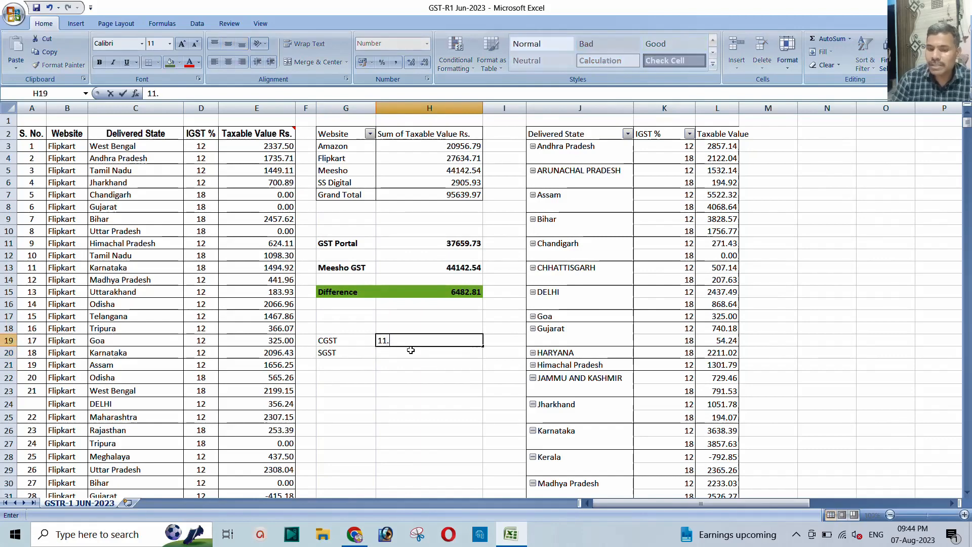
text(4)
key(Return)
text(11.4)
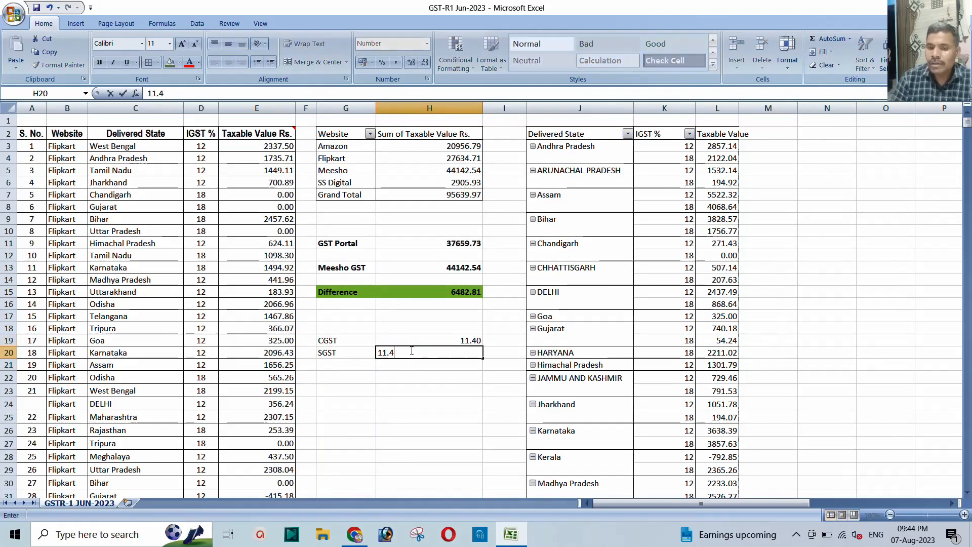
key(Return)
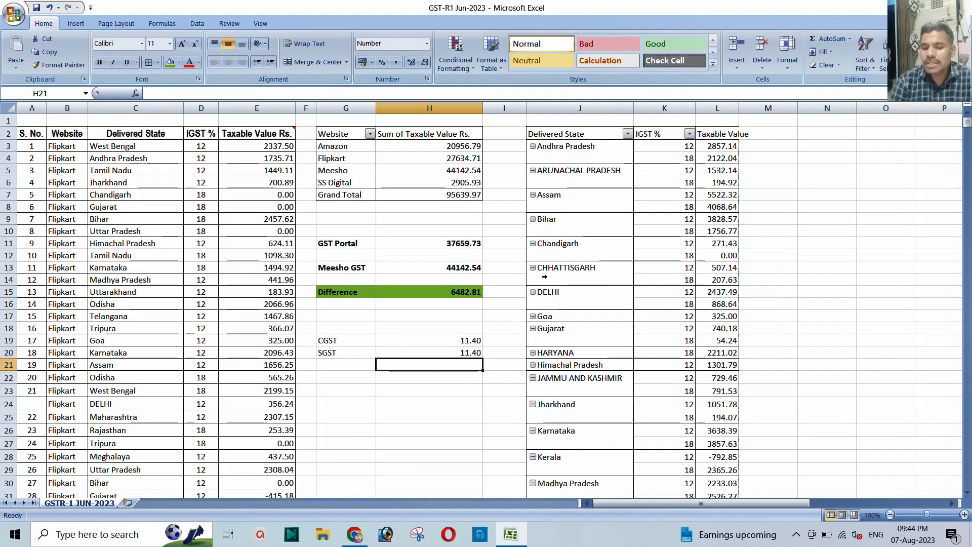
- Calculate the taxable value of the CGST amount in H22 with =H19*100 and copy the formula down to H23
click(421, 375)
text(=)
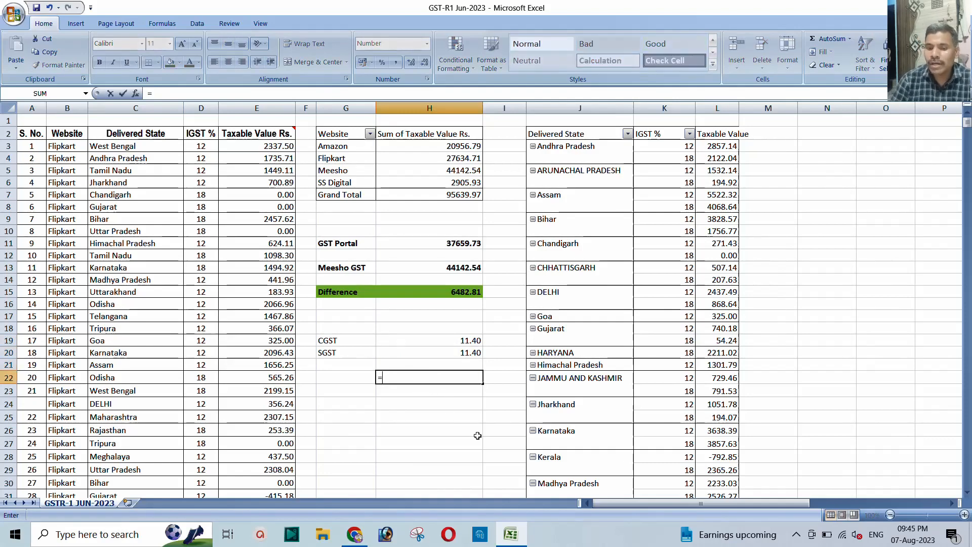
key(Up)
key(Up)
key(Up)
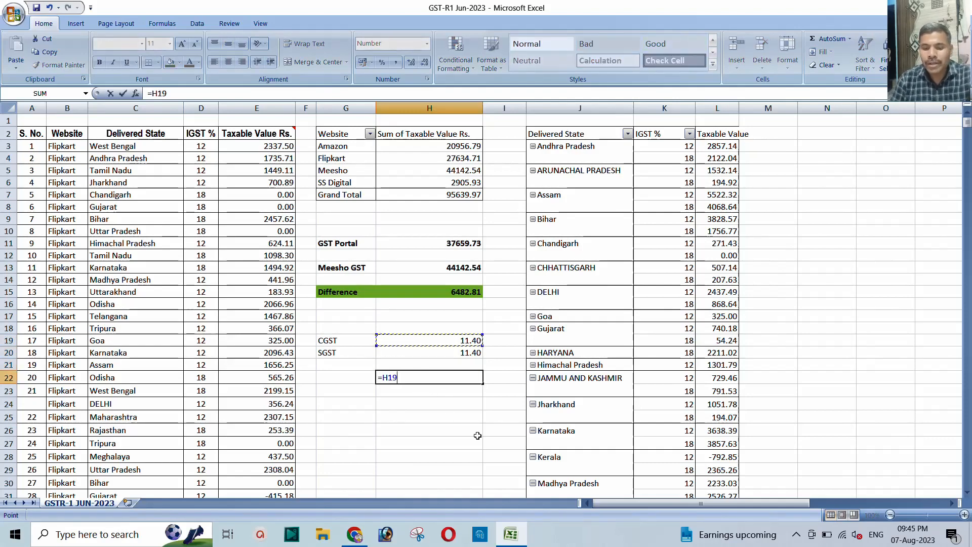
text(*100)
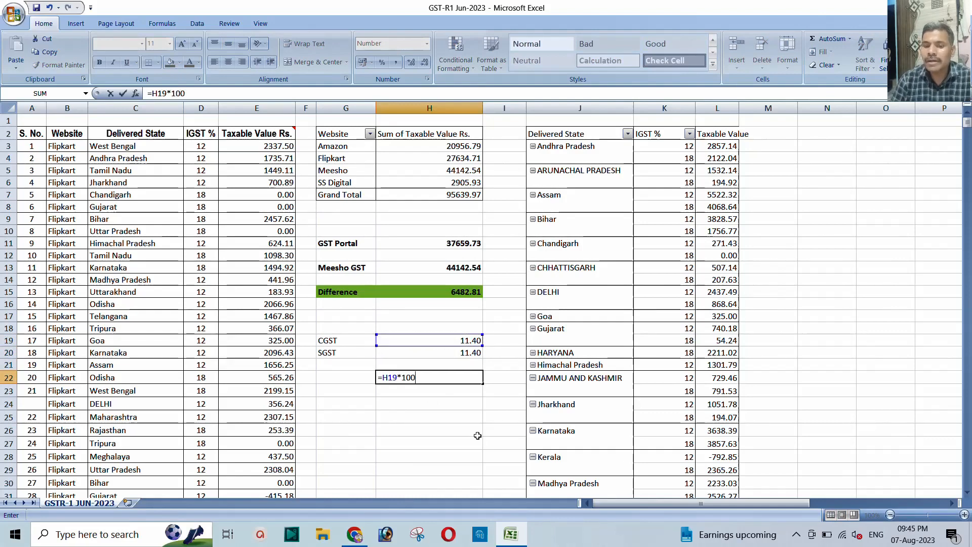
key(Return)
key(ctrl+d)
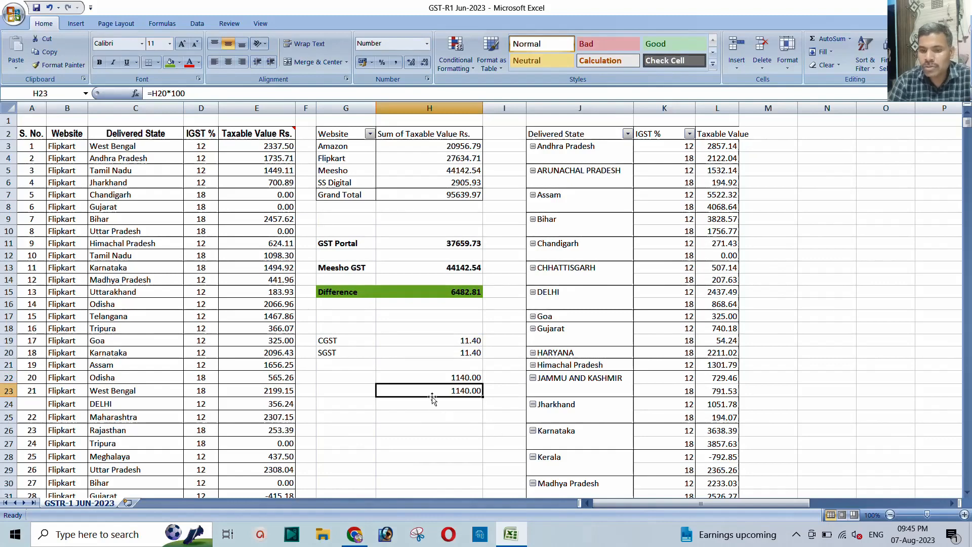
- Add the two calculated taxable values in H24 with =H22+H23 and make the total bold
key(Down)
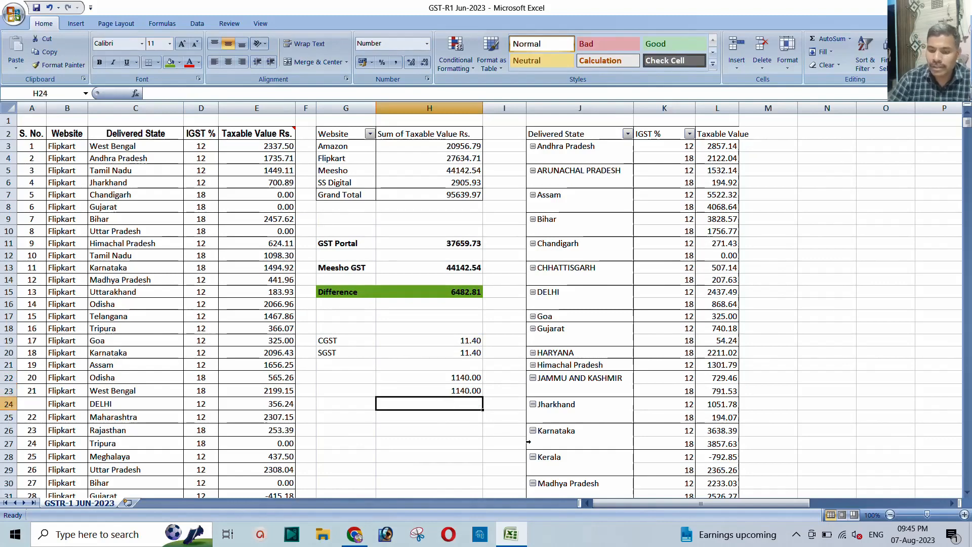
text(=)
key(Up)
key(Up)
text(+)
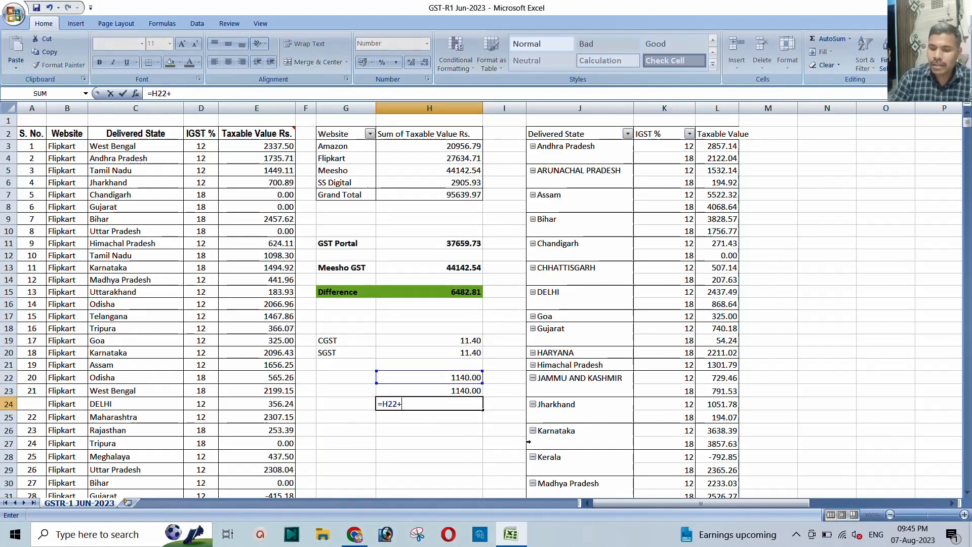
key(Up)
key(Return)
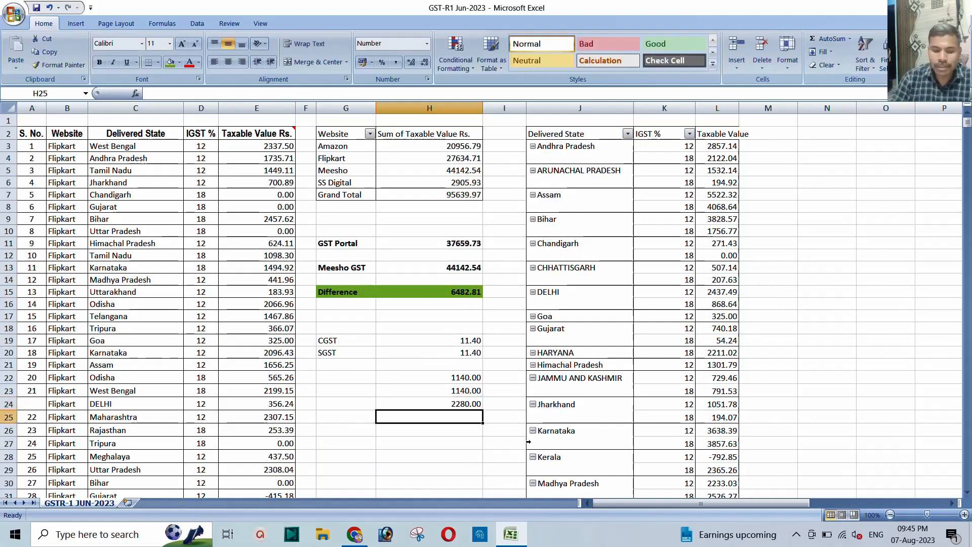
key(Up)
key(ctrl+b)
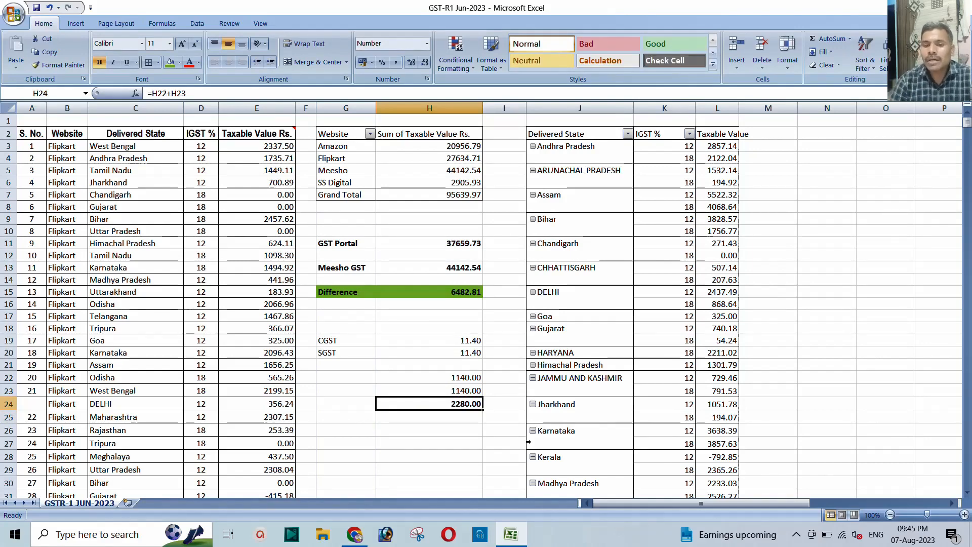
- Add filters to the sales table's header row, show only the Meesho website rows and look through them
click(114, 132)
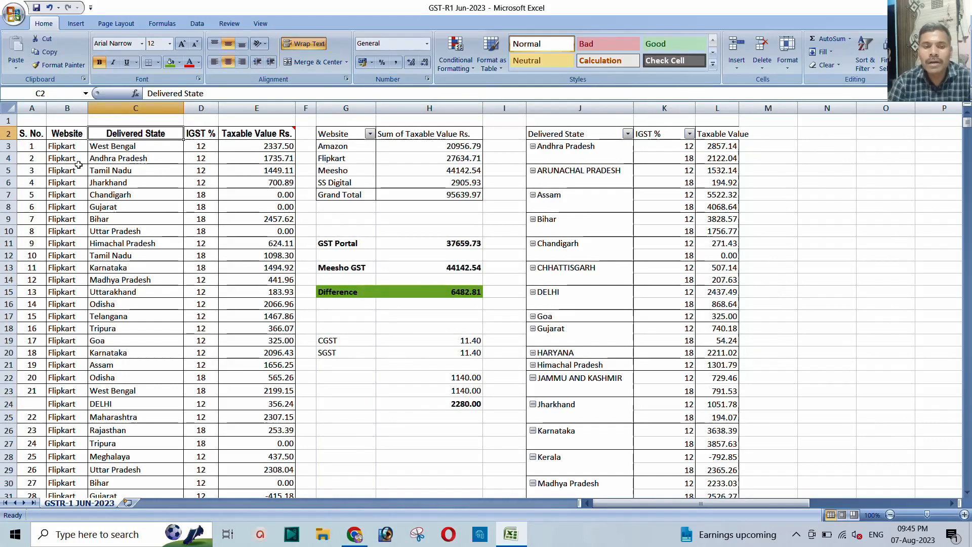
click(197, 23)
click(302, 49)
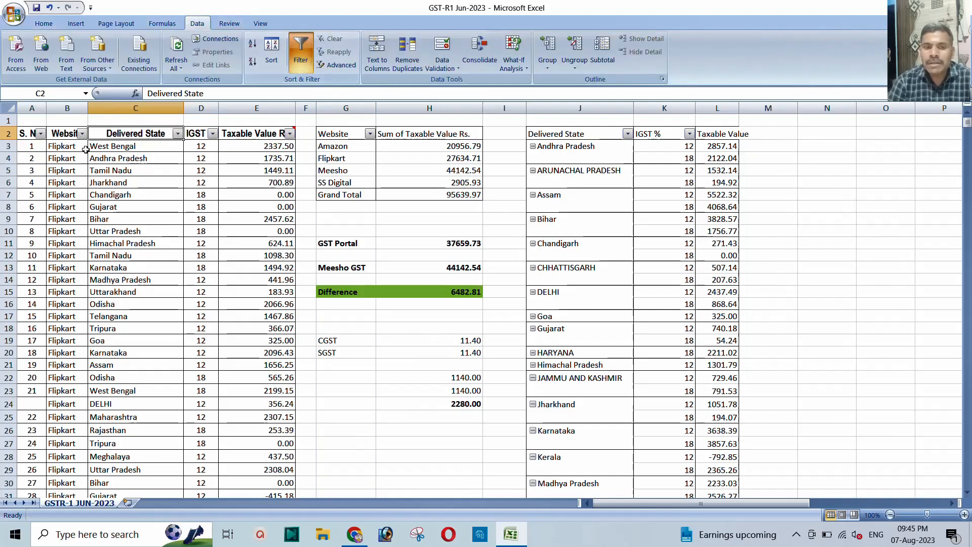
click(82, 133)
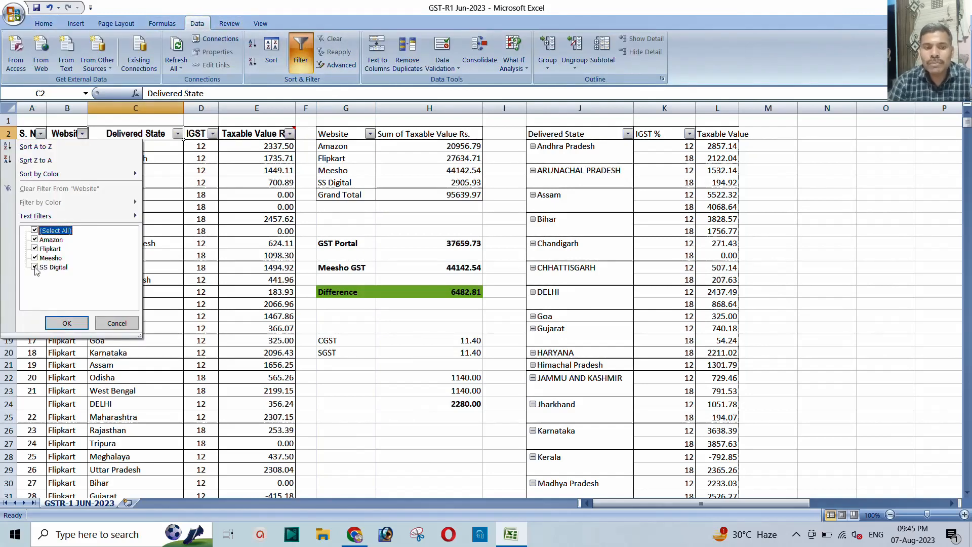
click(33, 230)
click(34, 258)
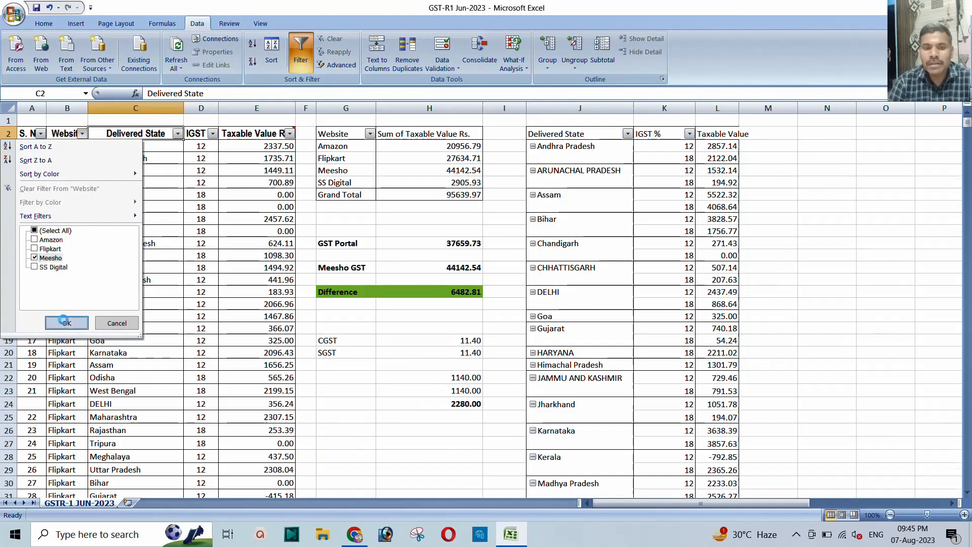
click(65, 322)
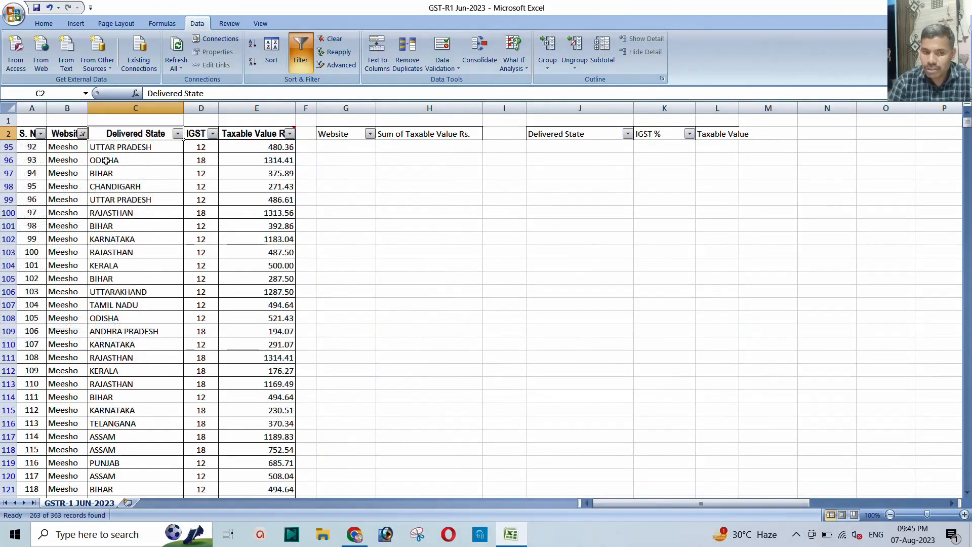
scroll(99, 225, down, 12)
scroll(100, 225, down, 20)
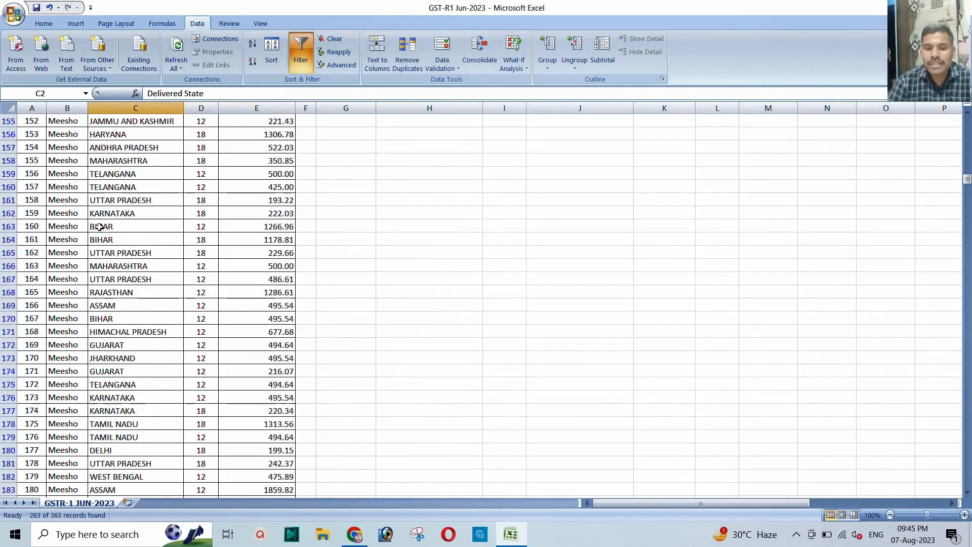
scroll(100, 226, down, 20)
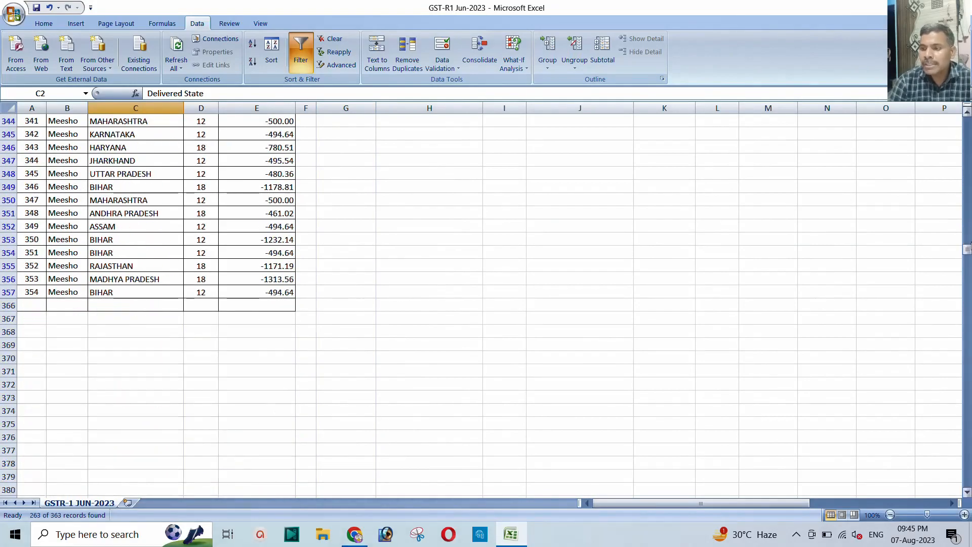
drag(967, 249, 967, 124)
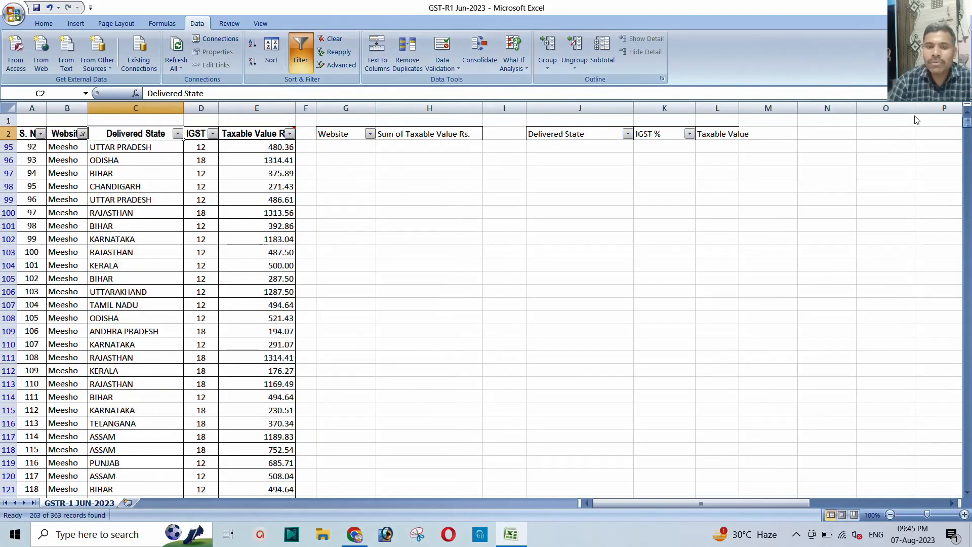
- Total the filtered Meesho taxable values in E1 with =SUBTOTAL(9,E95:E357) and make the result bold
click(248, 121)
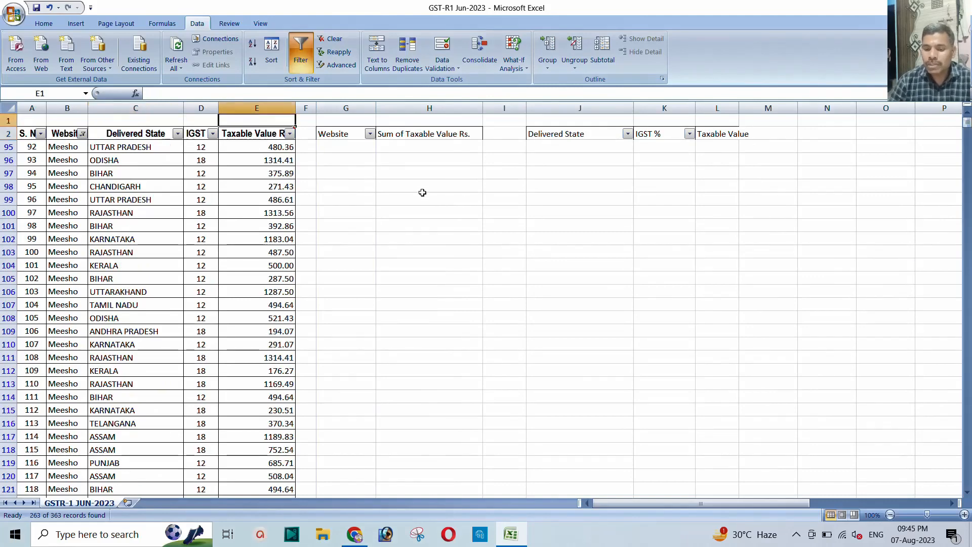
text(=)
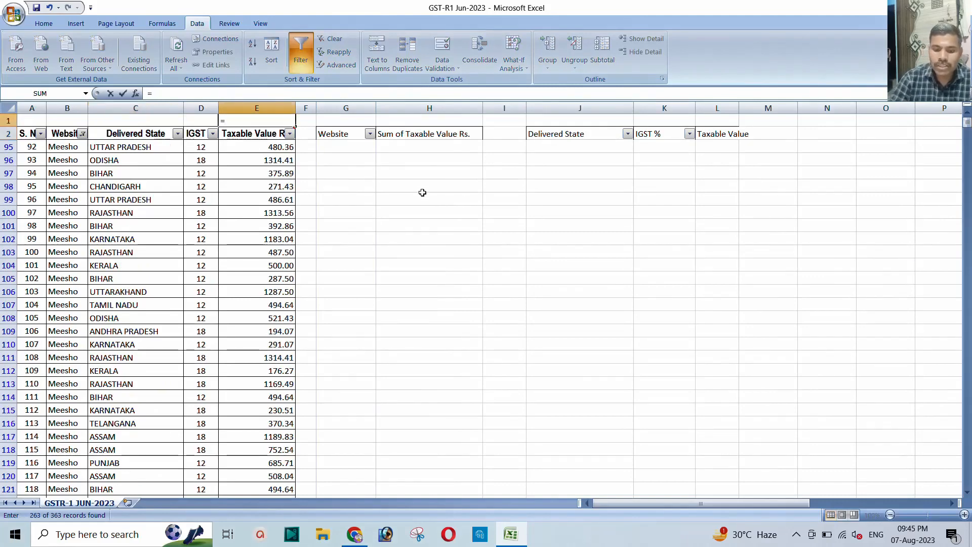
text(subto)
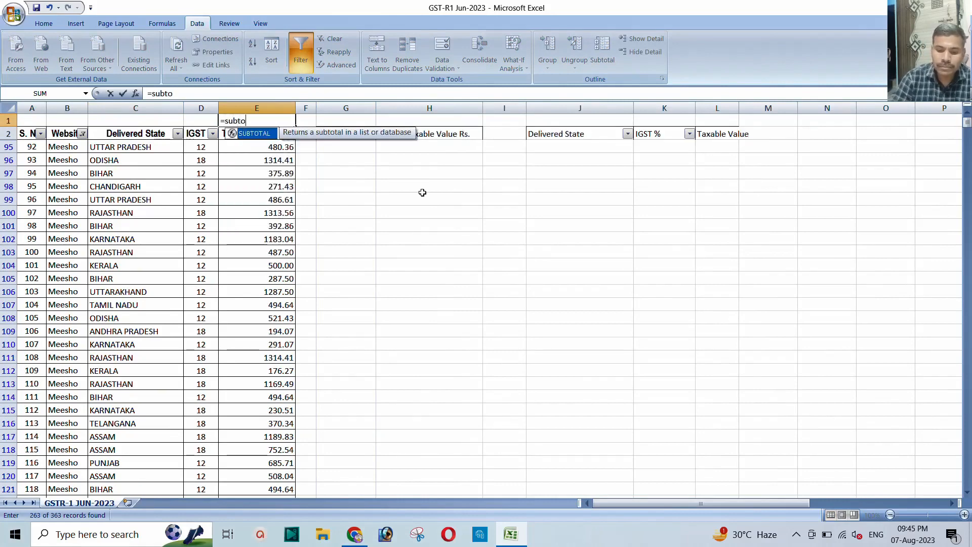
text(tal()
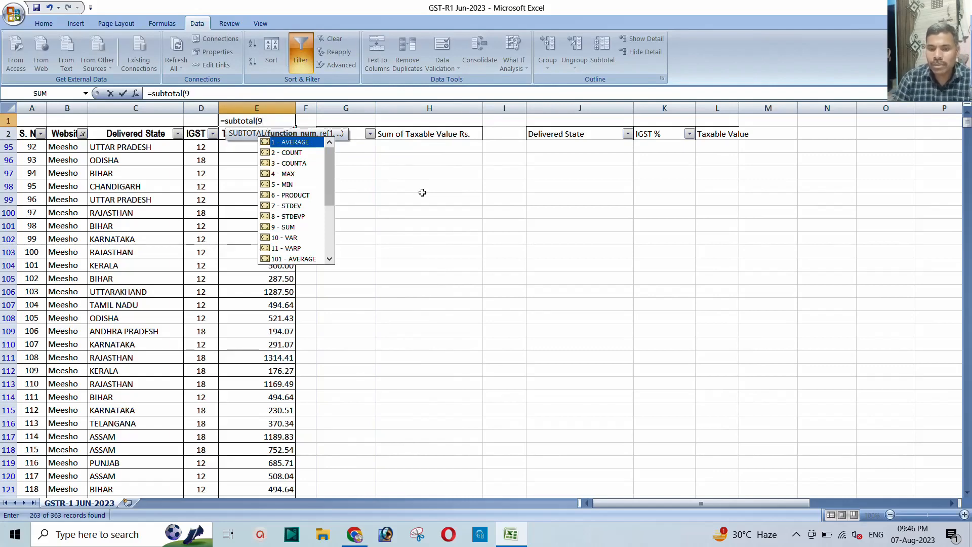
text(9,)
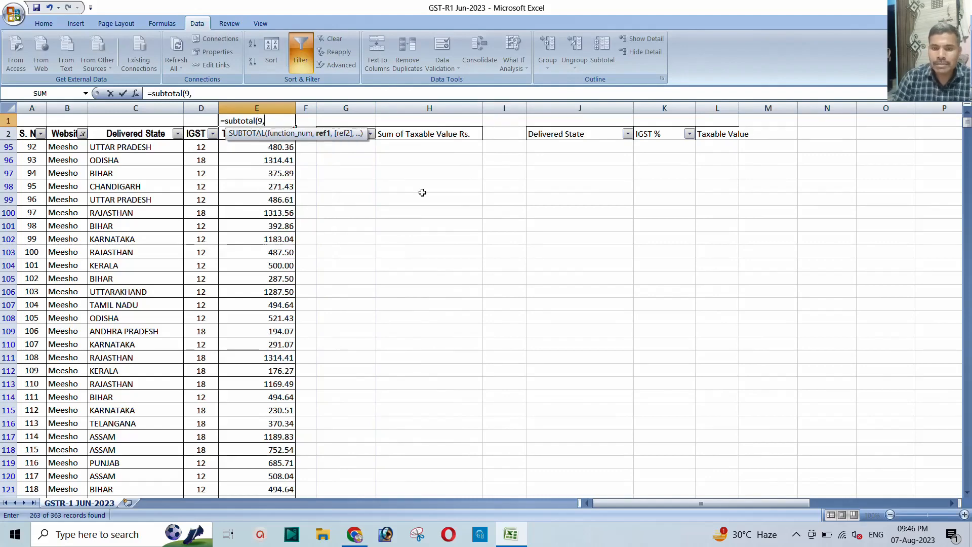
key(Down)
key(Down)
key(ctrl+shift+Down)
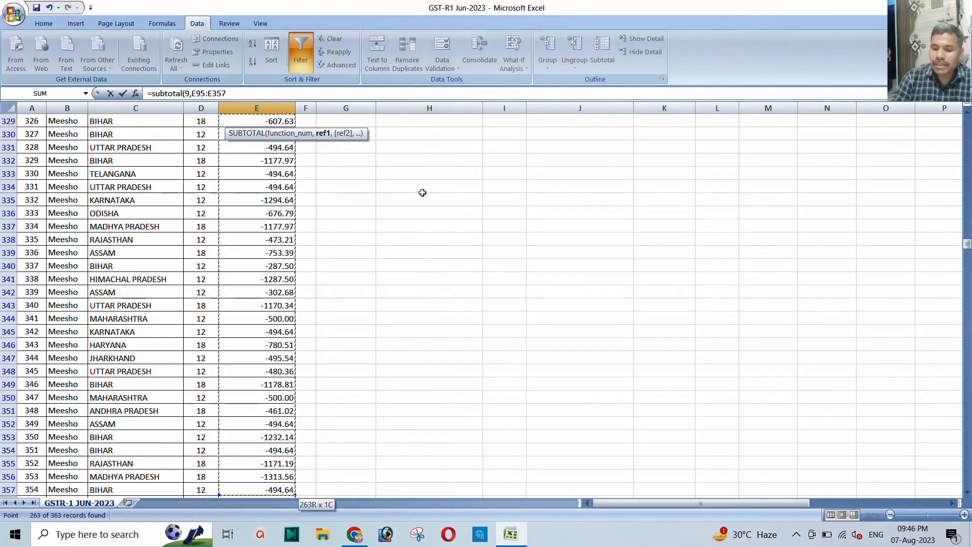
text())
key(Return)
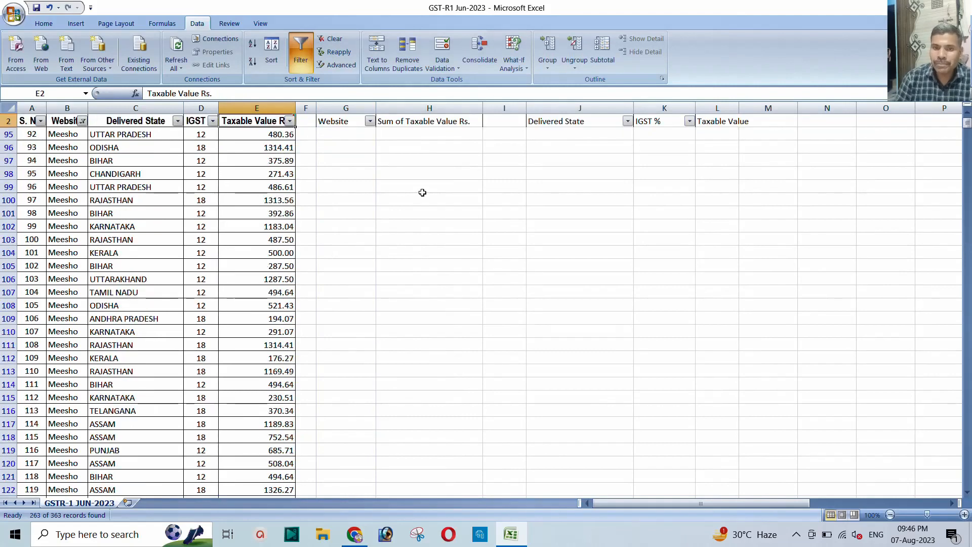
scroll(329, 243, up, 1)
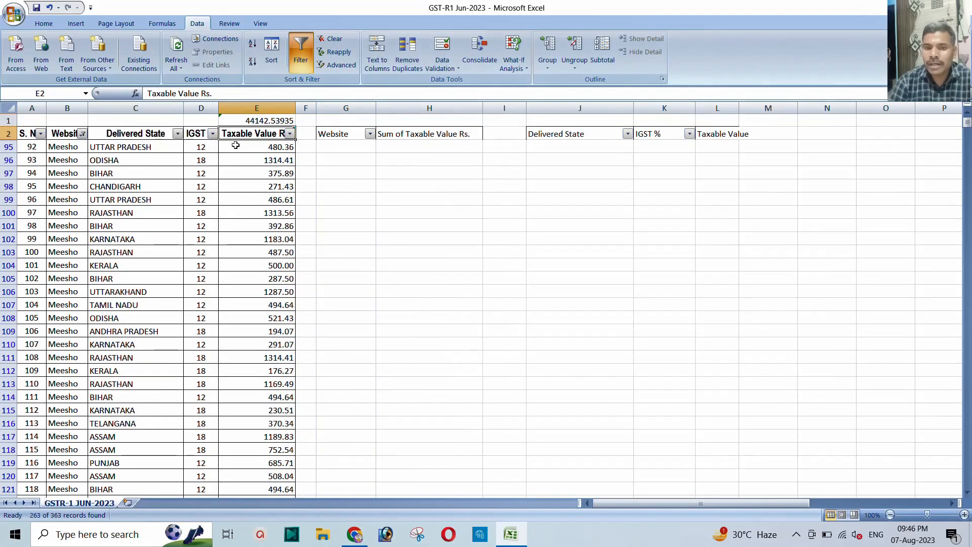
click(250, 122)
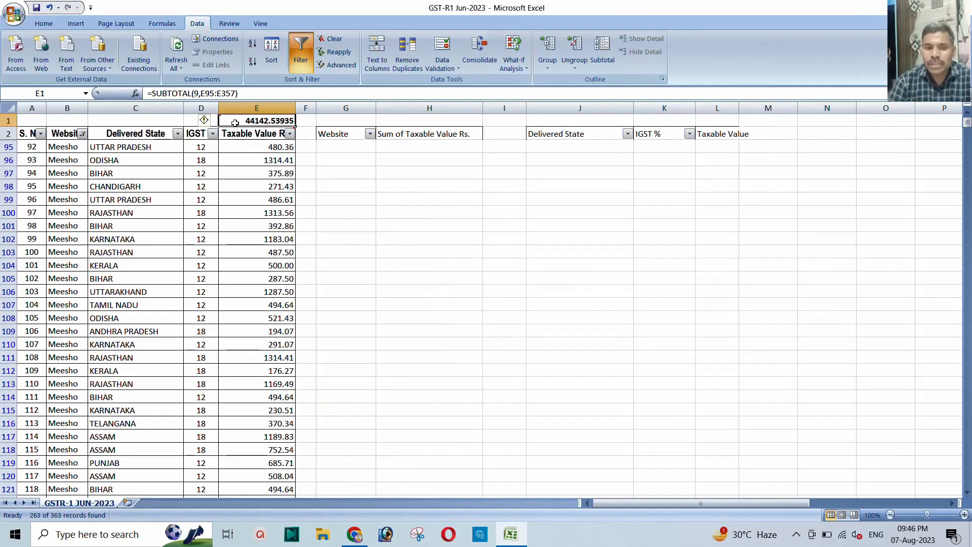
- Filter the Meesho rows by delivered state to show only DELHI
click(177, 134)
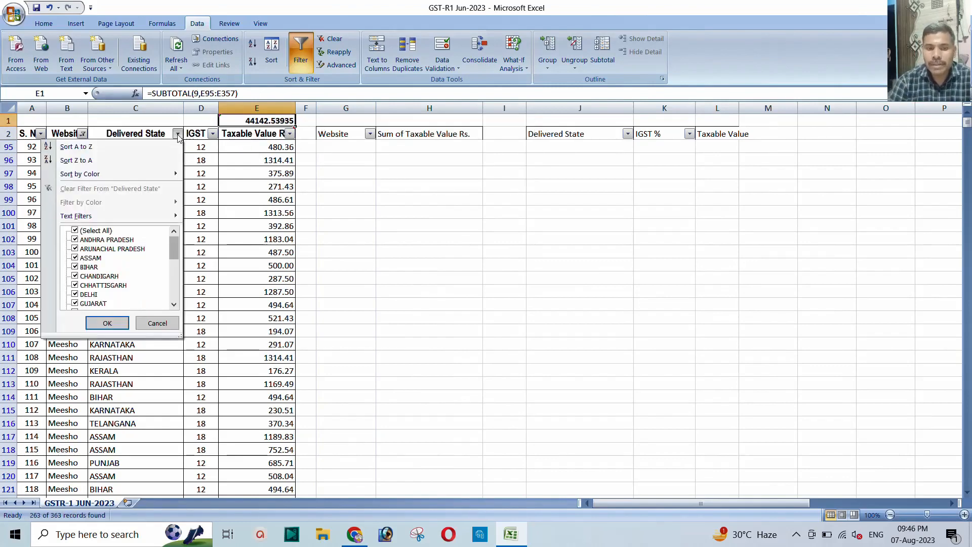
click(76, 230)
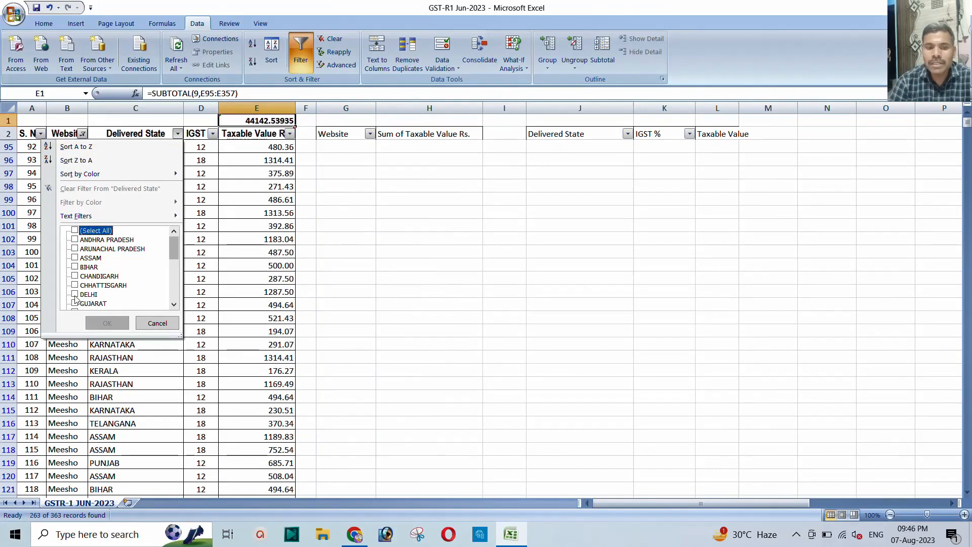
click(76, 294)
click(105, 324)
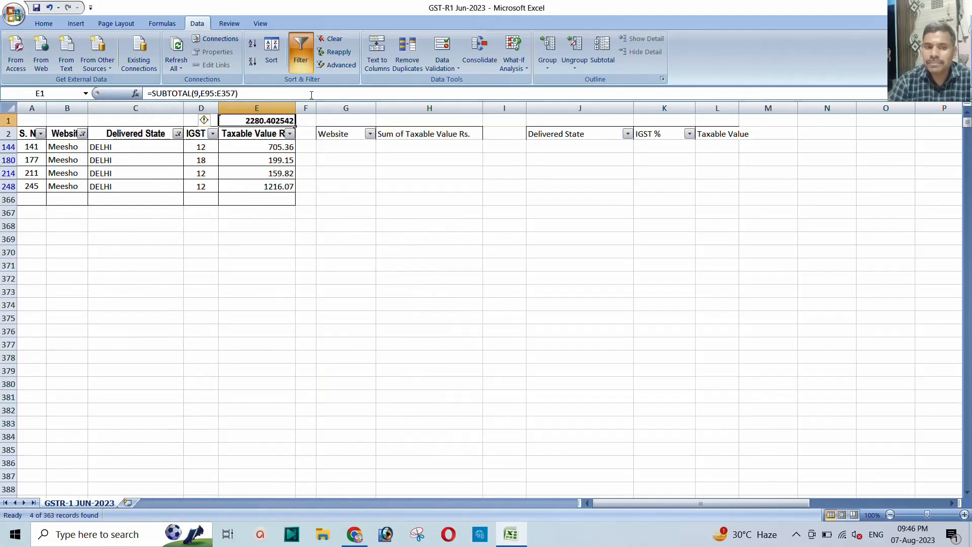
- Format the subtotal in E1 to show two decimal places
click(44, 24)
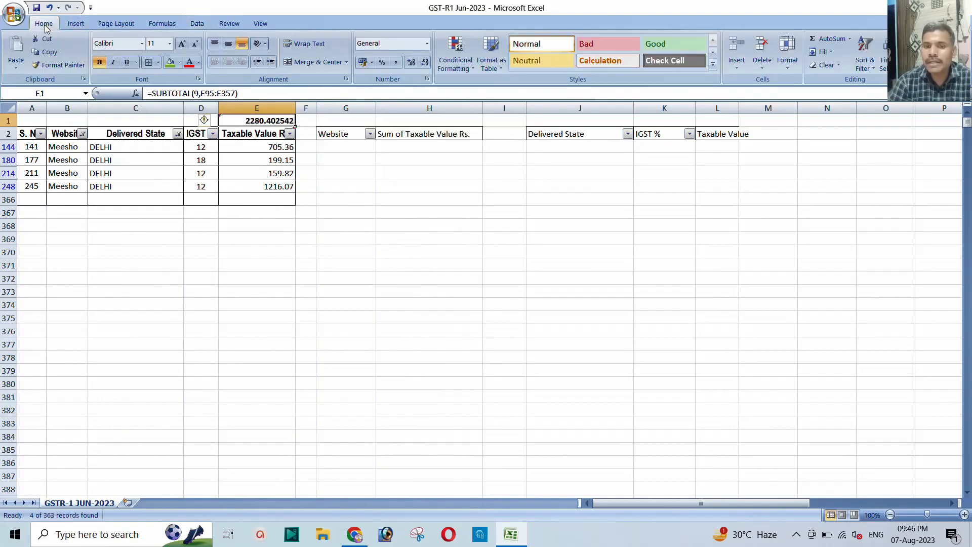
click(424, 62)
click(424, 62)
click(424, 62)
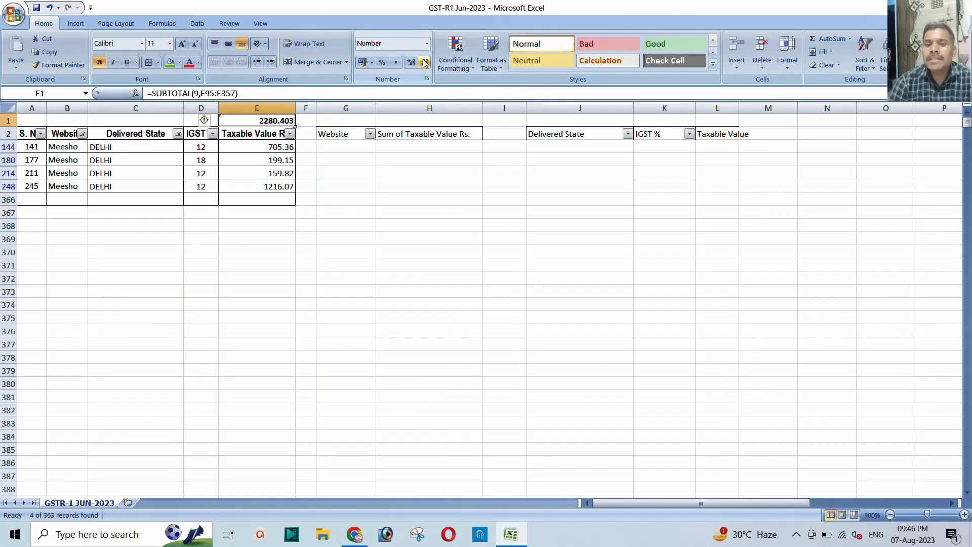
click(424, 62)
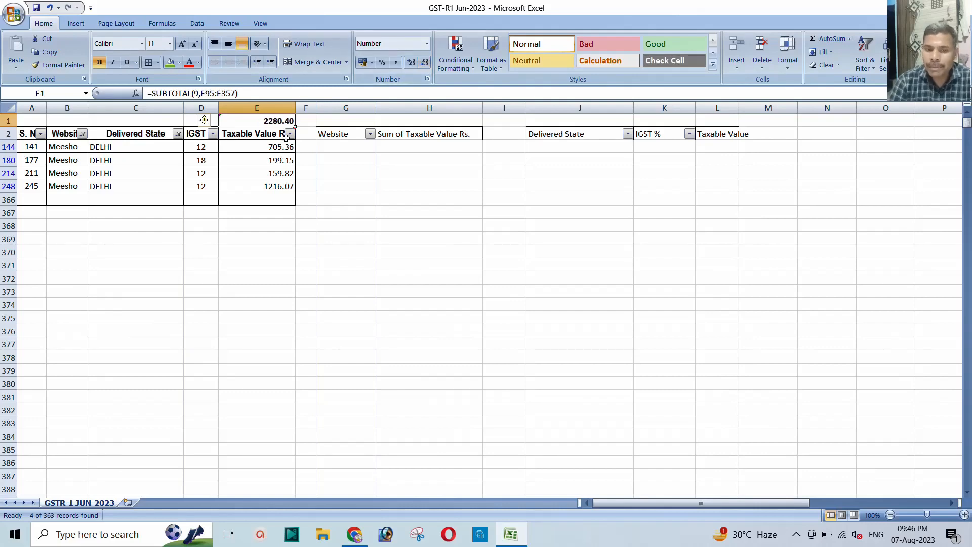
- Check the sum of the filtered Delhi taxable values and remove the filters from the sales table
click(255, 153)
drag(255, 153, 230, 186)
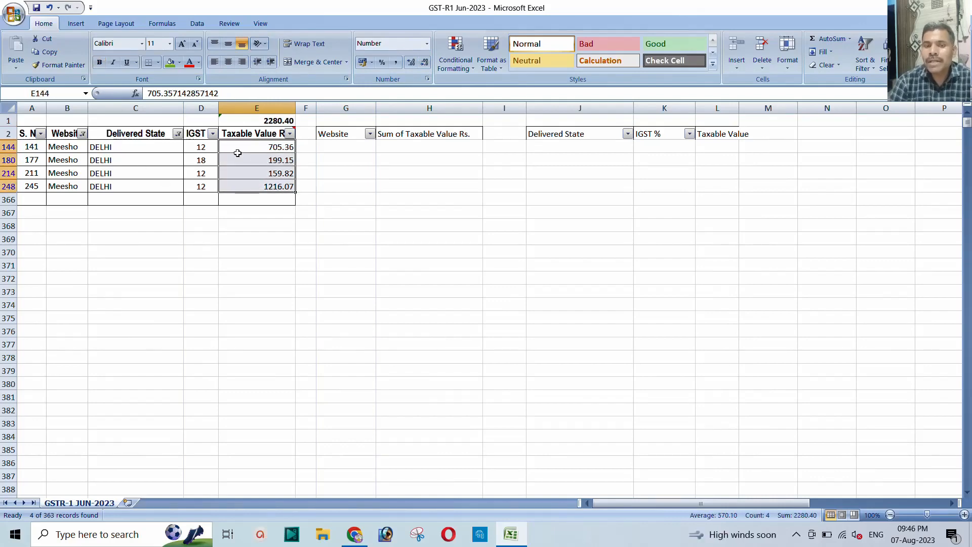
mouse_move(266, 130)
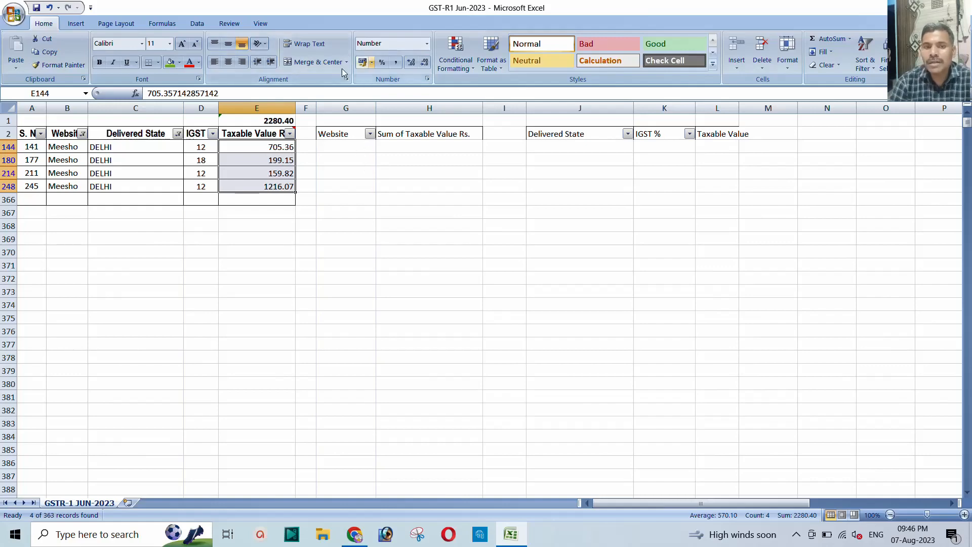
click(196, 25)
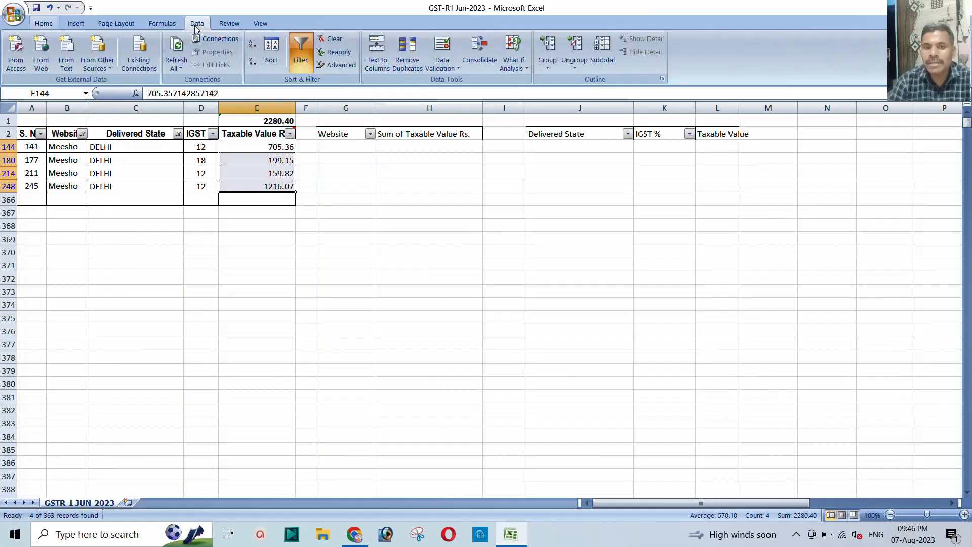
click(302, 51)
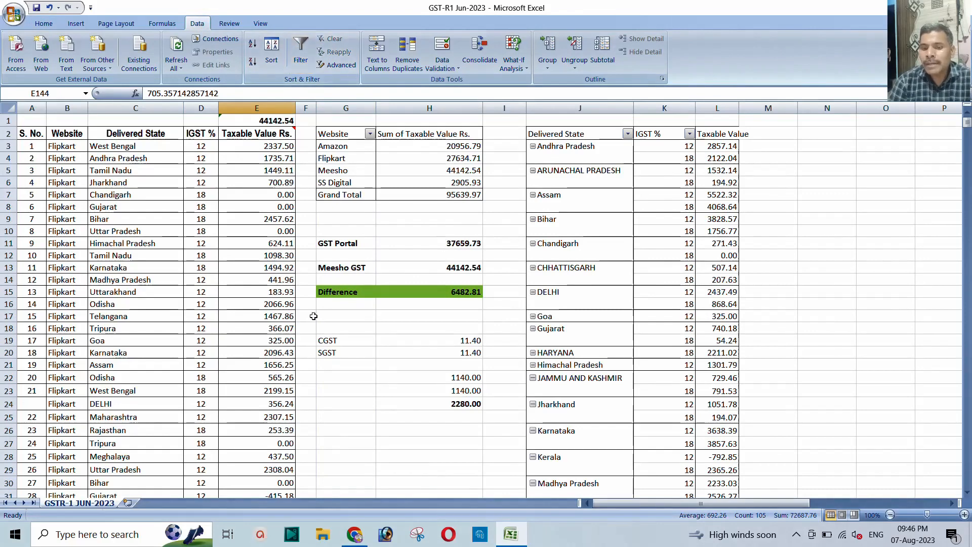
- Compare the taxable total in H24 and the CGST and SGST amounts with the Difference value in H15
click(453, 405)
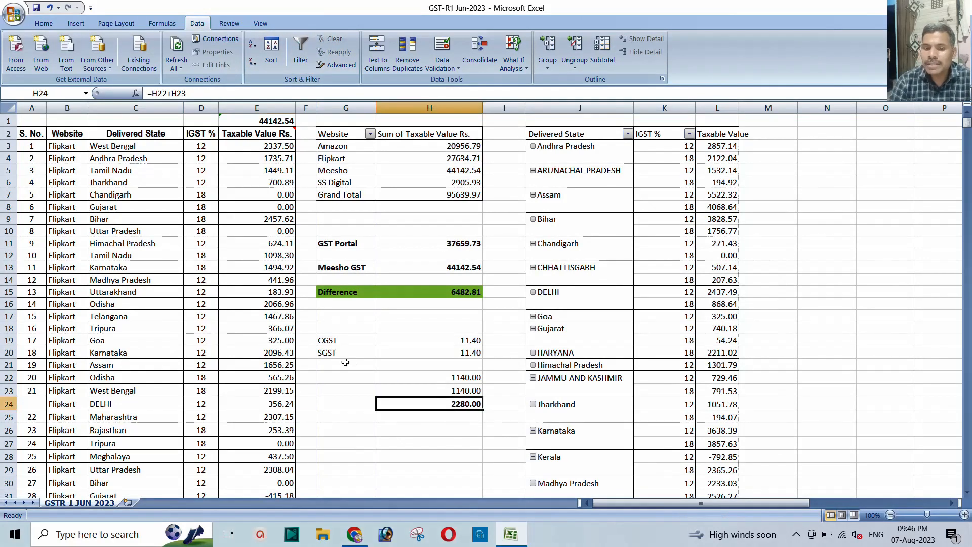
drag(326, 341, 335, 351)
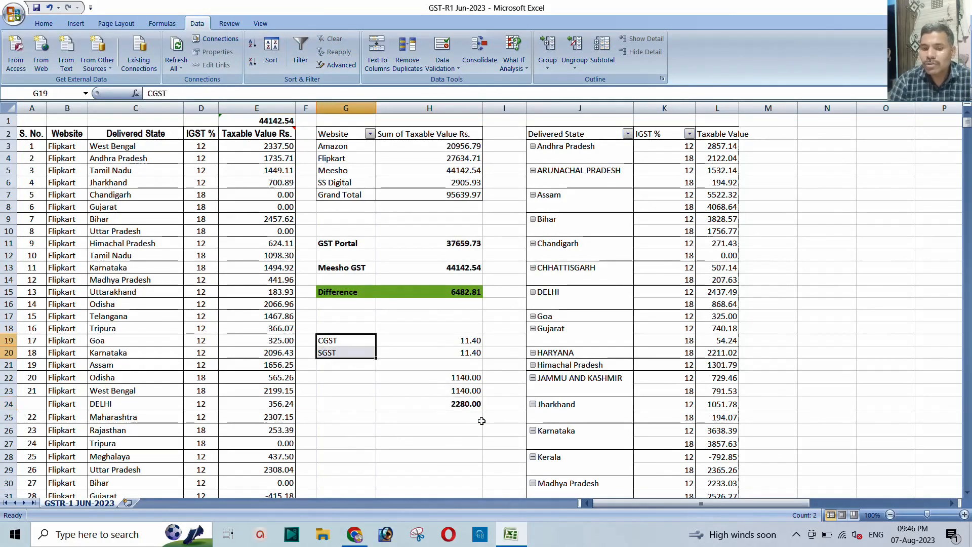
click(458, 403)
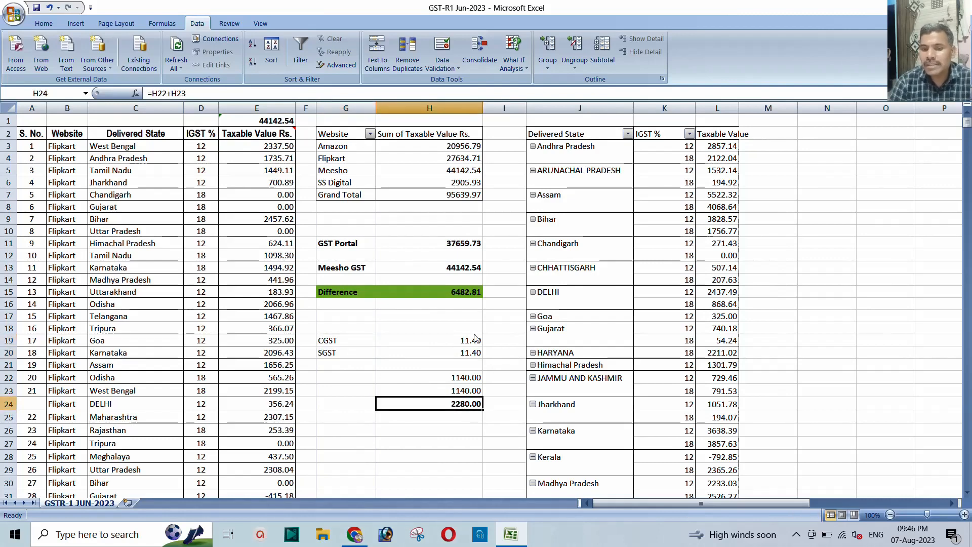
click(449, 294)
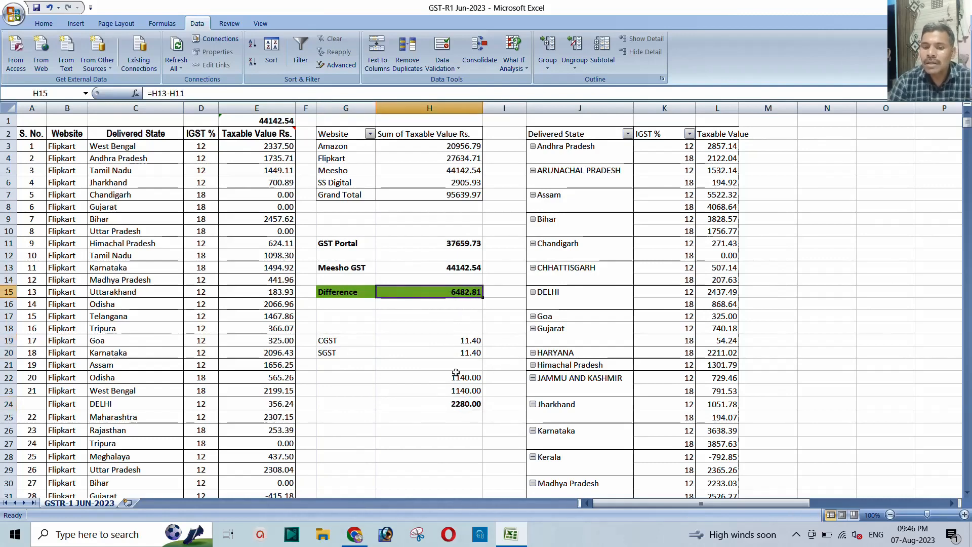
drag(342, 342, 437, 352)
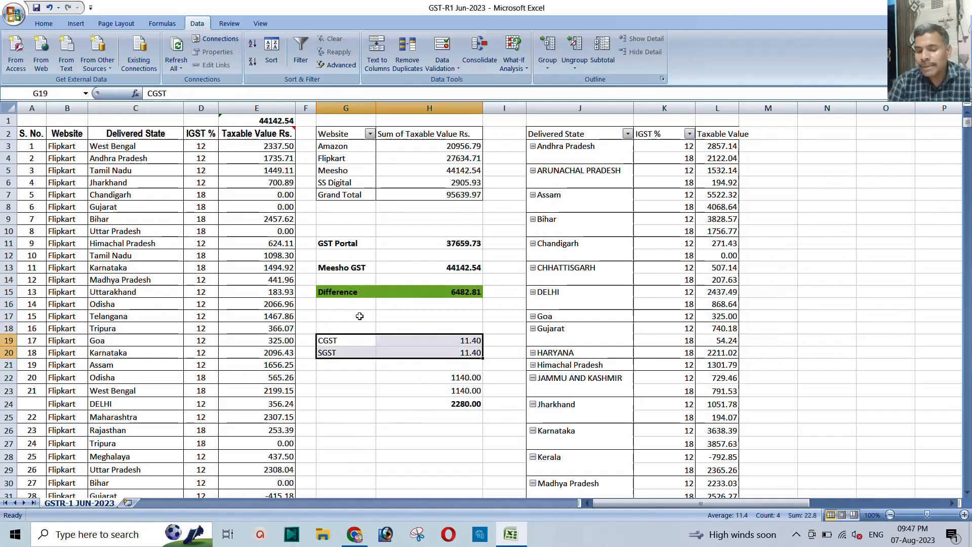
- Review the Meesho GST value in H13, the GST Portal value in H11 and their Difference in H15
click(453, 294)
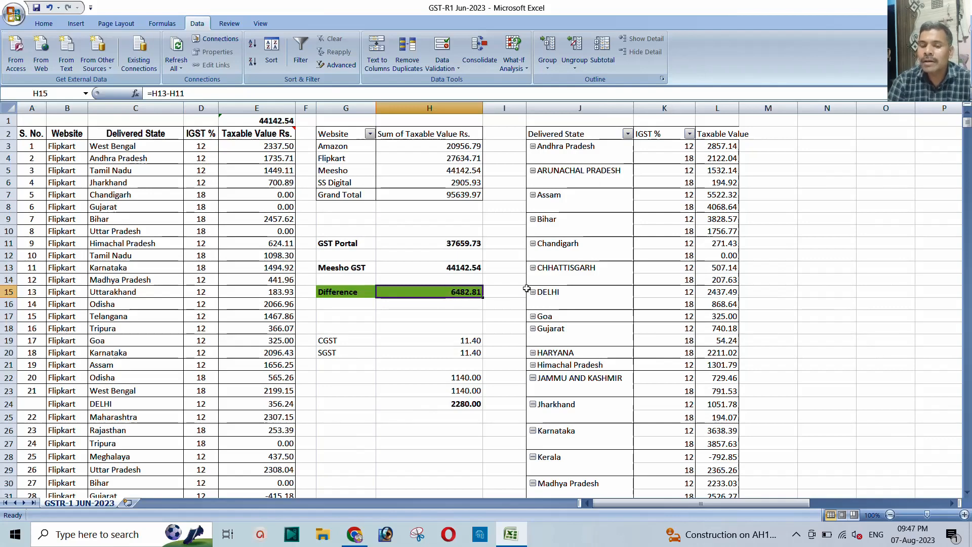
click(440, 268)
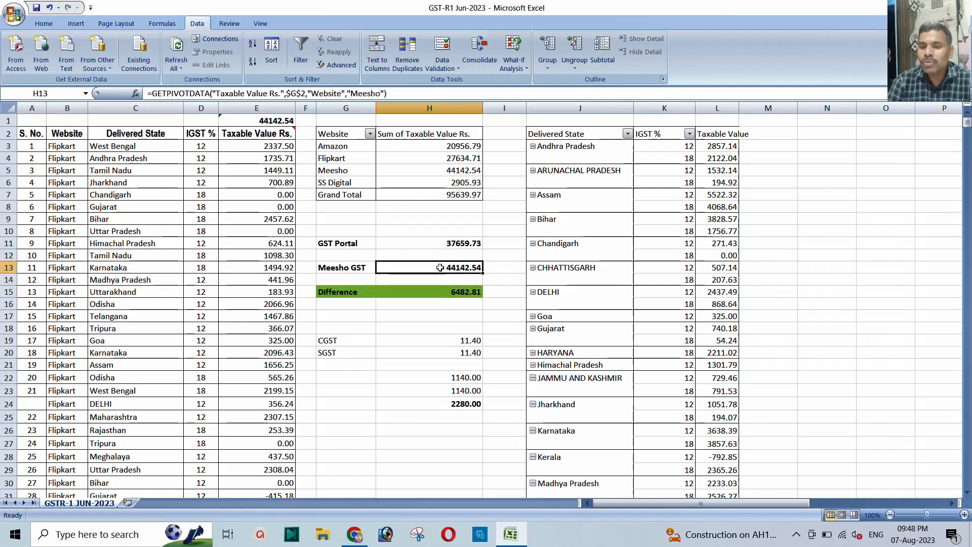
click(440, 243)
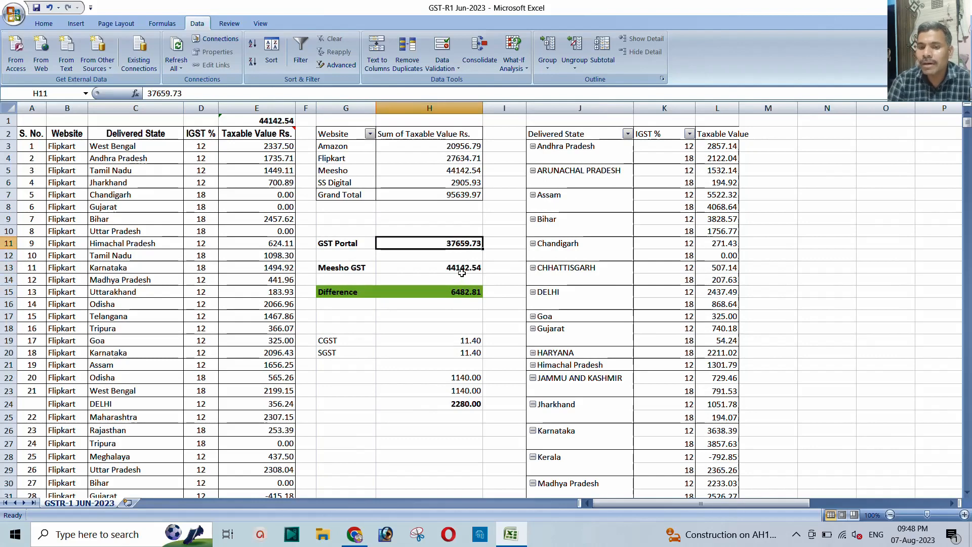
click(446, 293)
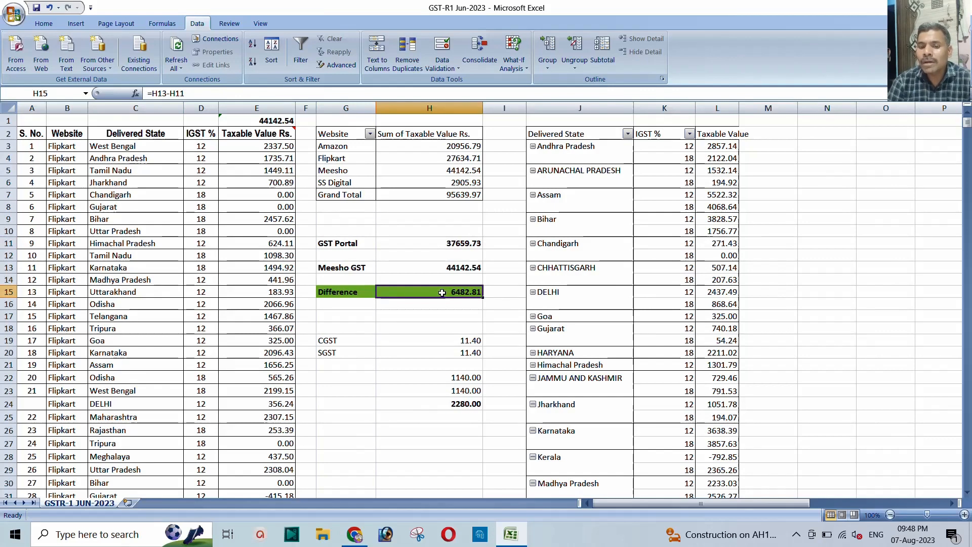
click(453, 245)
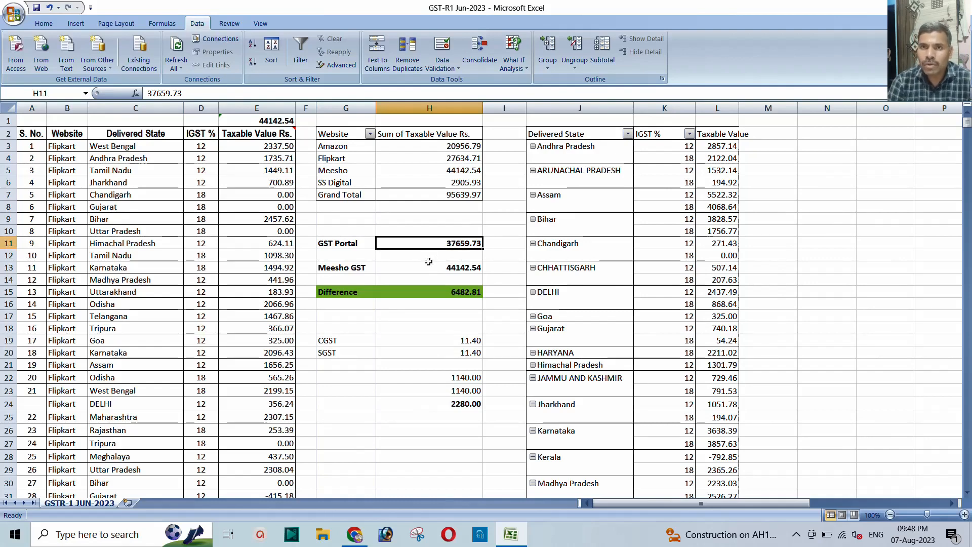
click(440, 293)
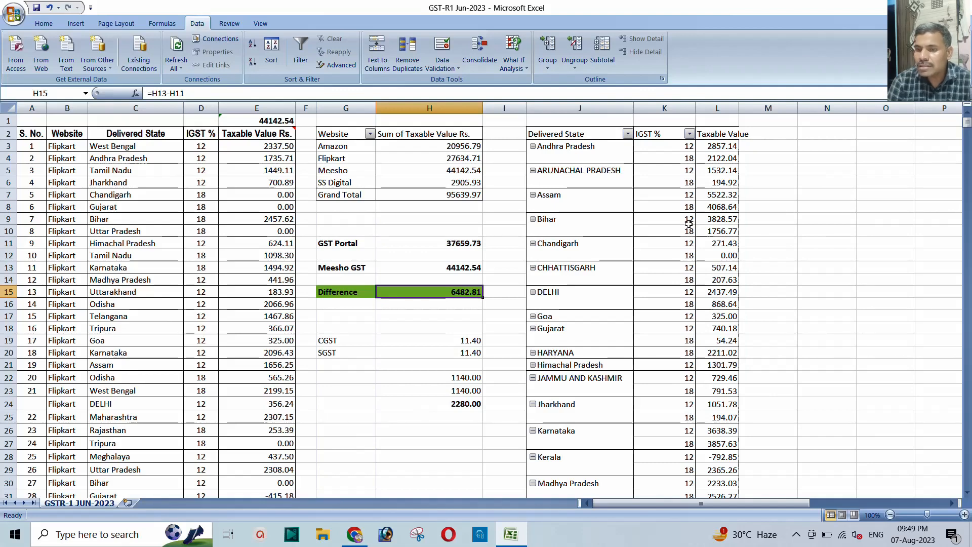
- Look through the state-wise taxable values and select cell M49 beside the Uttar Pradesh 12% row
click(666, 108)
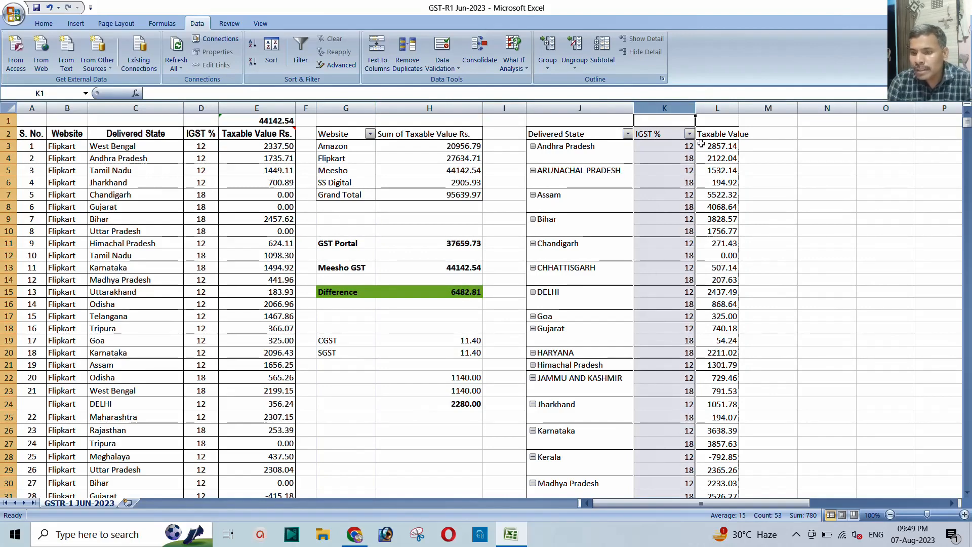
click(449, 292)
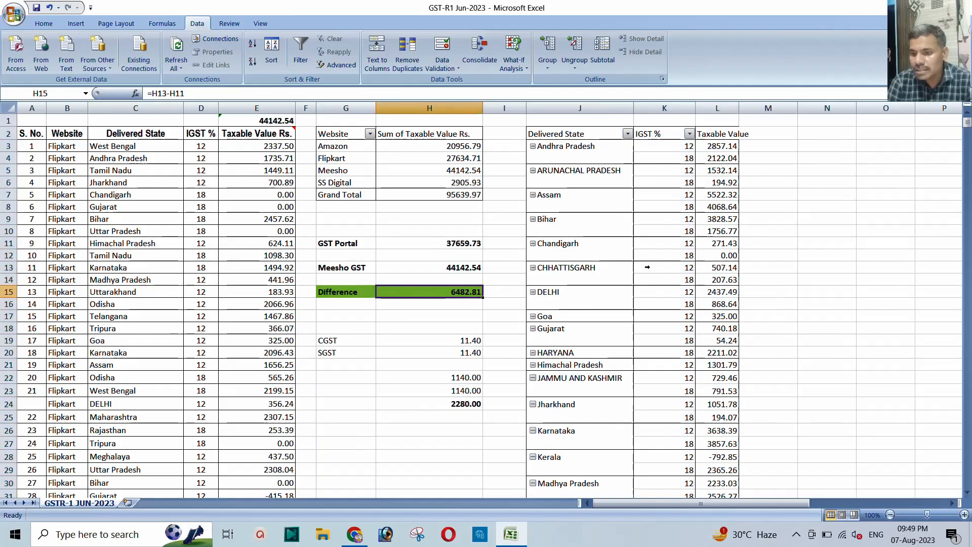
scroll(679, 262, down, 3)
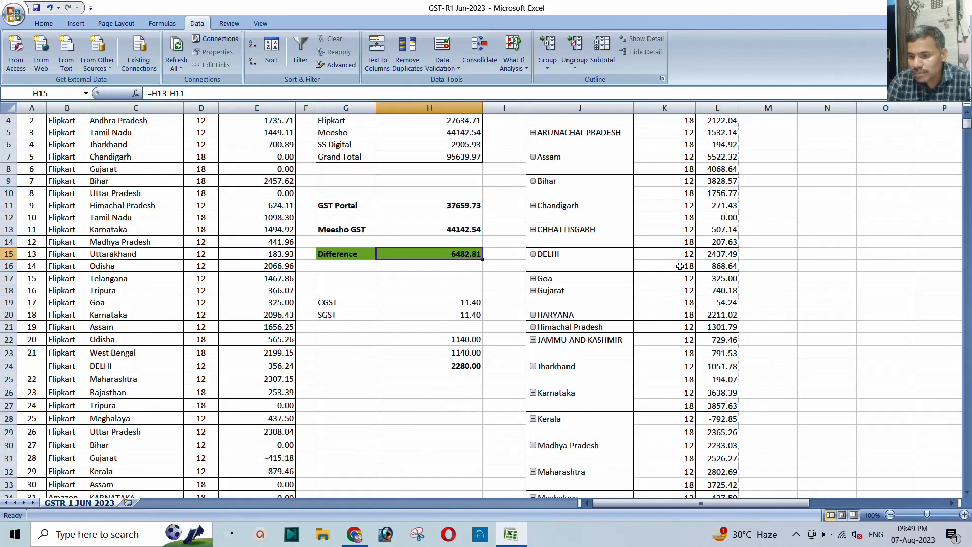
scroll(681, 268, down, 4)
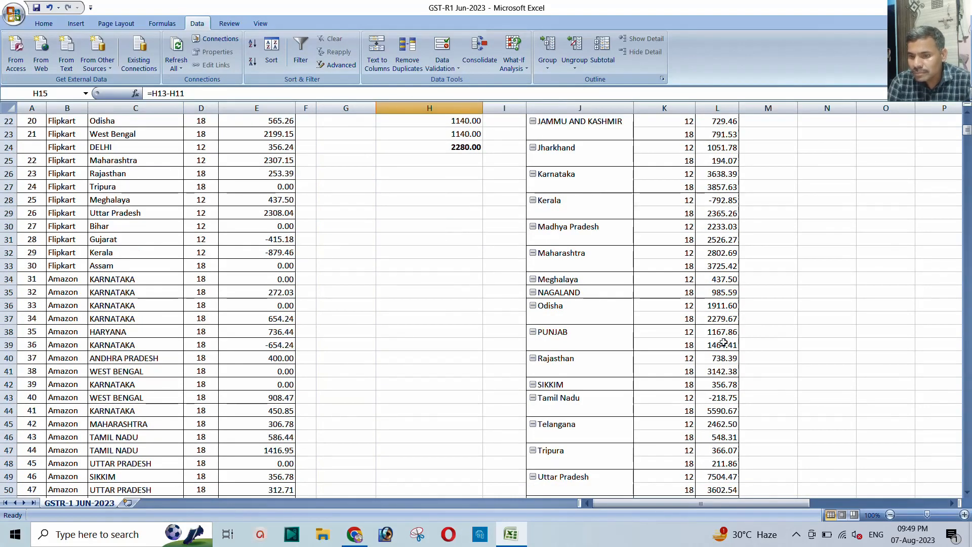
scroll(706, 341, down, 2)
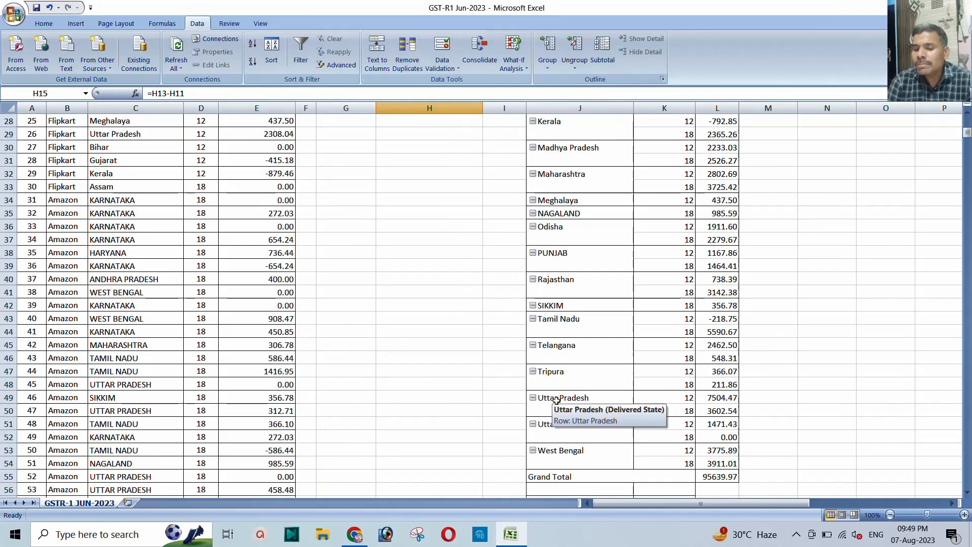
click(709, 399)
click(760, 395)
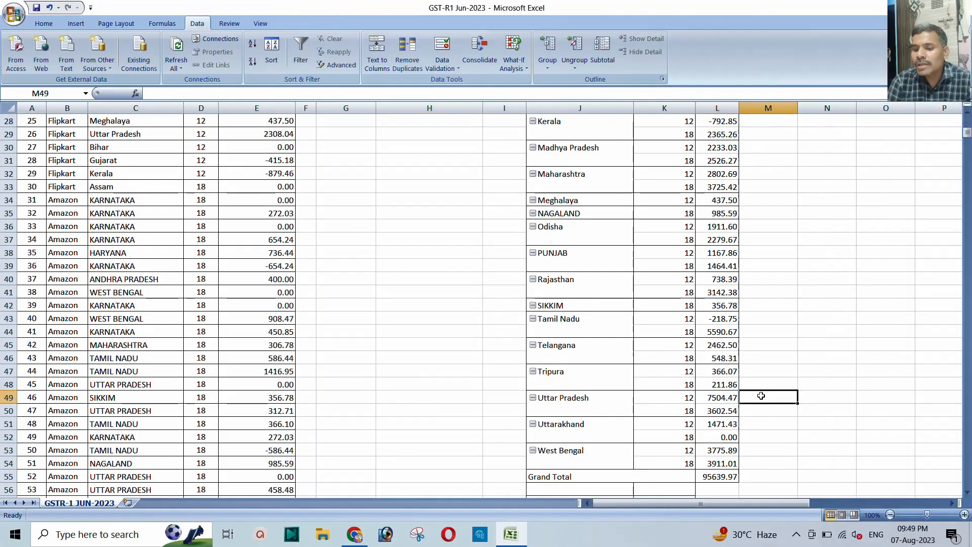
scroll(790, 407, up, 1)
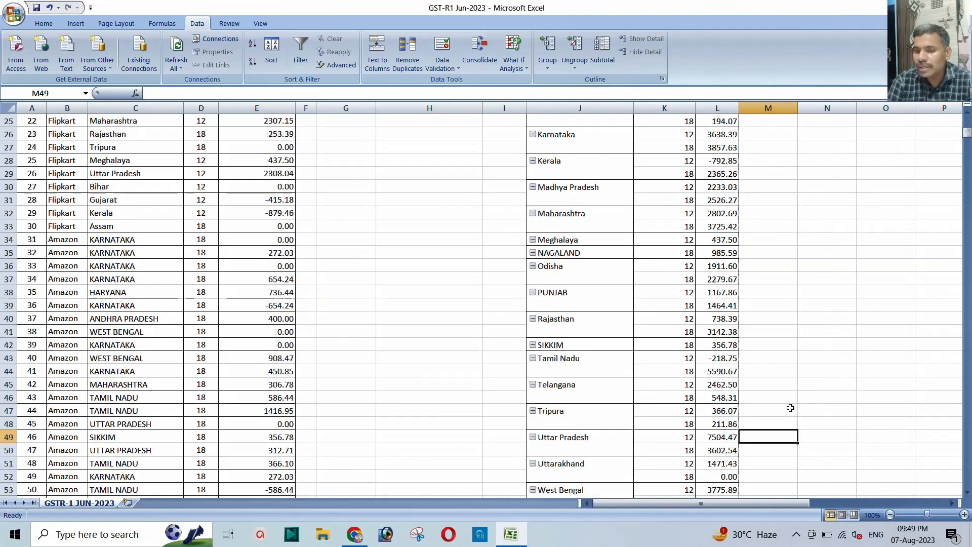
scroll(790, 407, up, 3)
scroll(798, 394, down, 3)
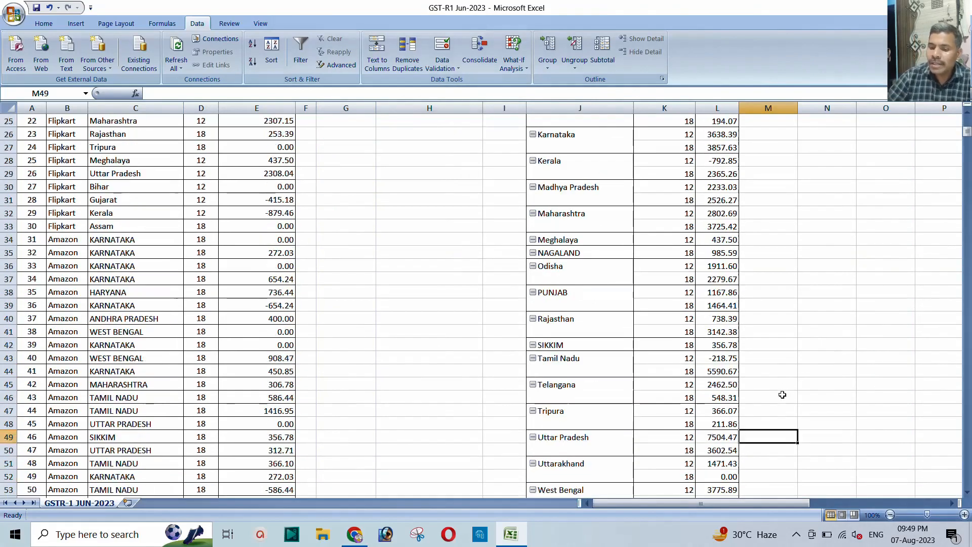
text(=)
key(Left)
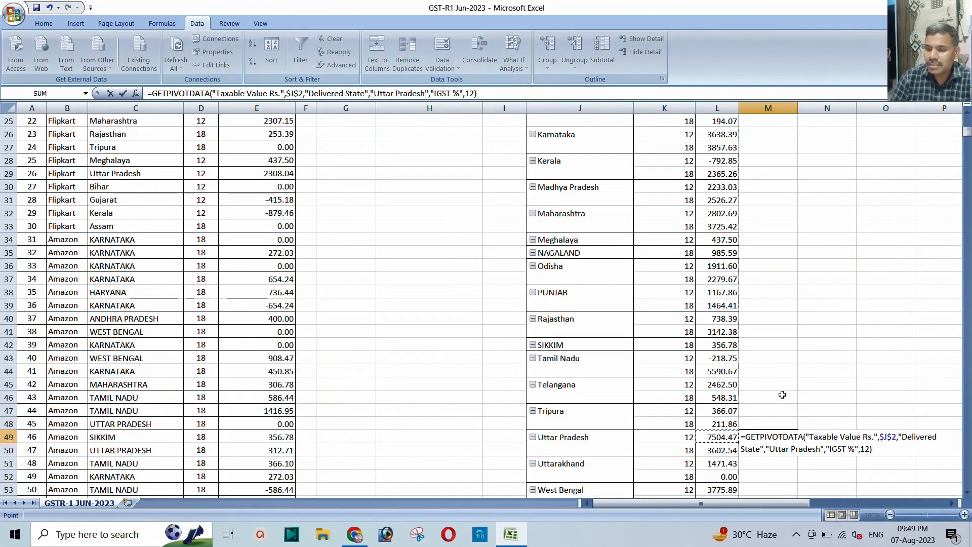
scroll(782, 395, up, 5)
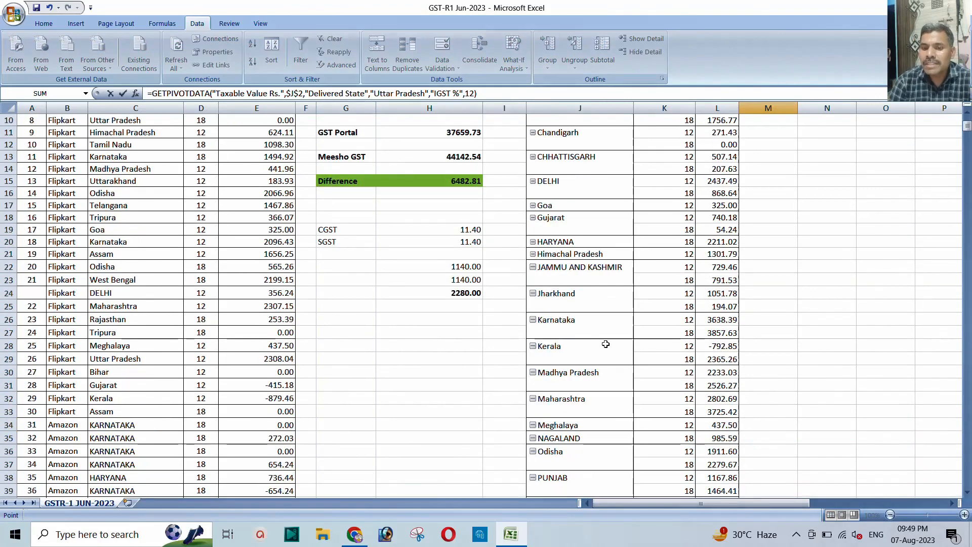
click(446, 180)
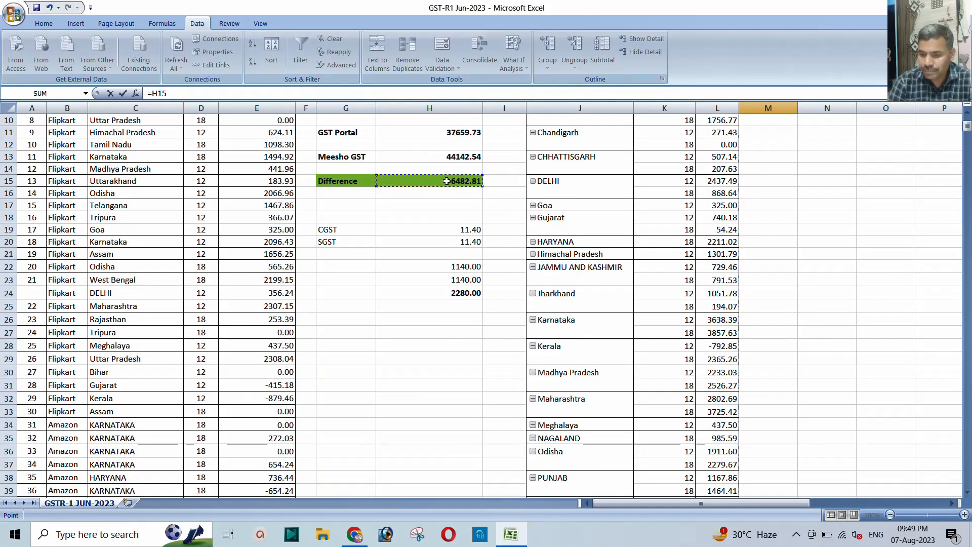
scroll(614, 260, down, 5)
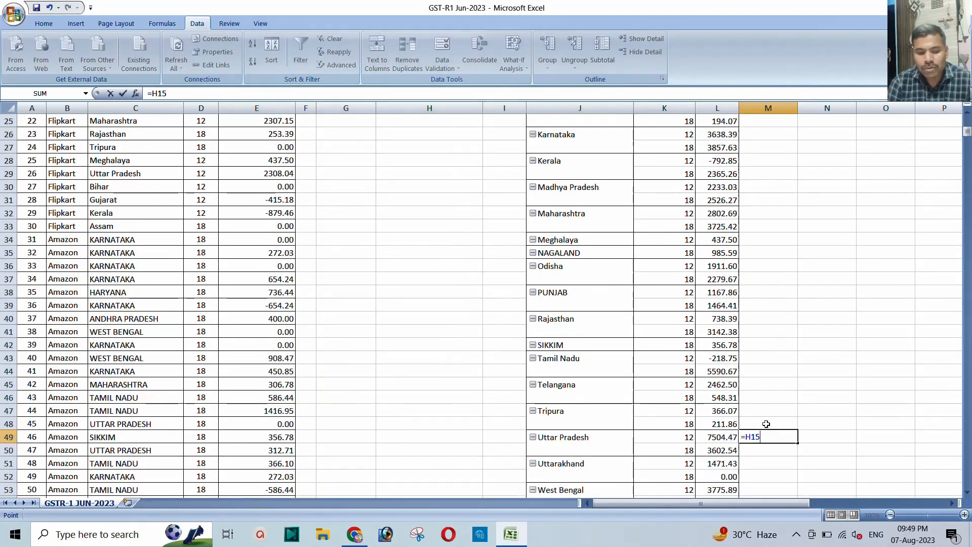
key(Escape)
- Enter a formula in M49 that subtracts the Difference in H15 from the Uttar Pradesh 12% taxable value in L49
text(=)
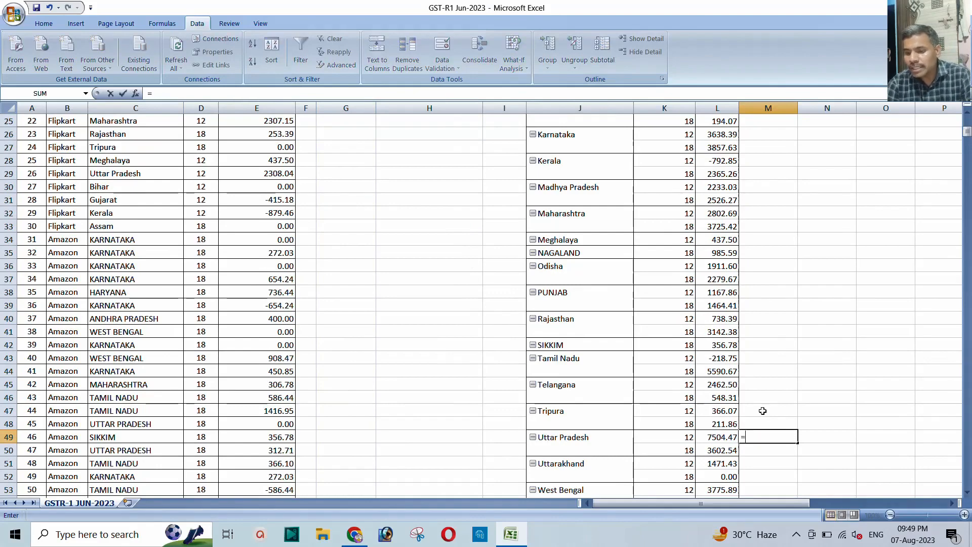
click(712, 437)
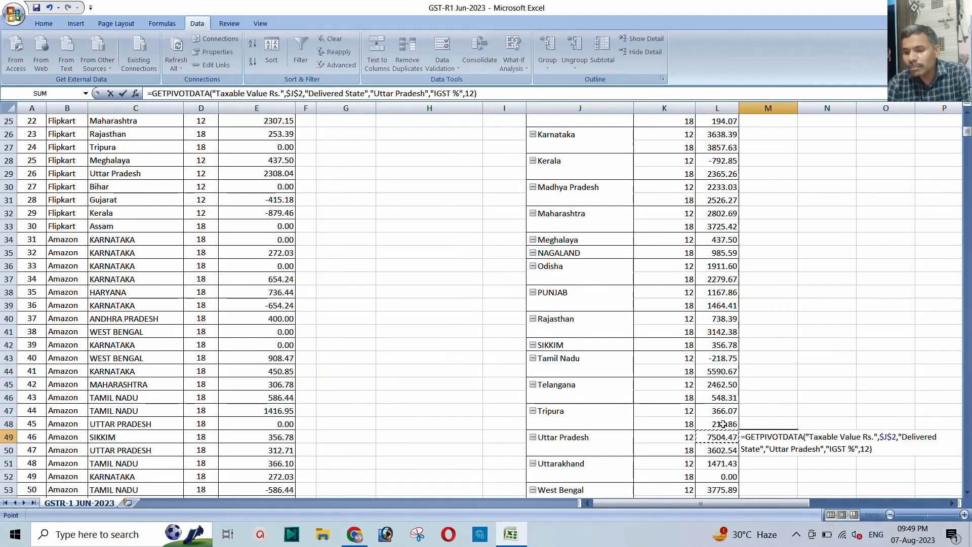
text(-)
scroll(476, 275, up, 4)
scroll(477, 275, up, 3)
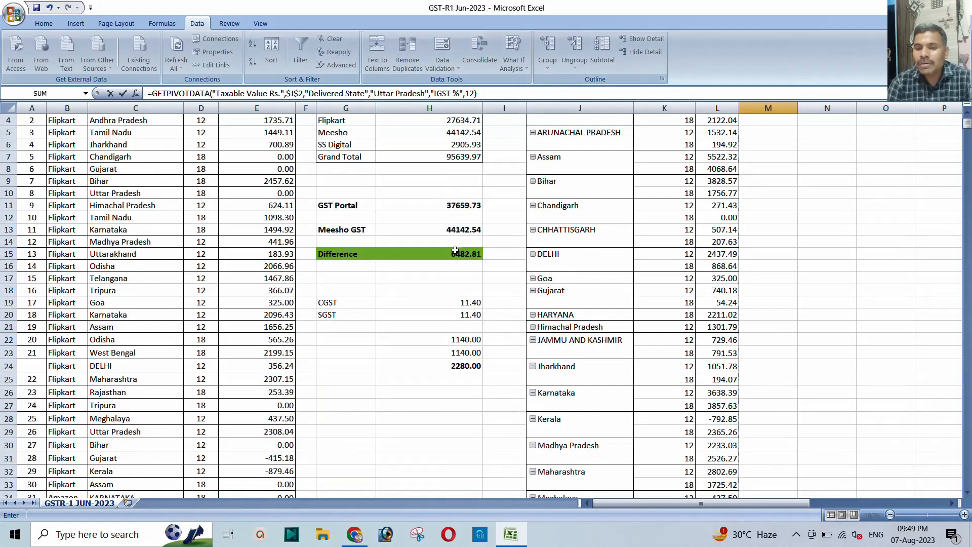
click(457, 254)
key(Return)
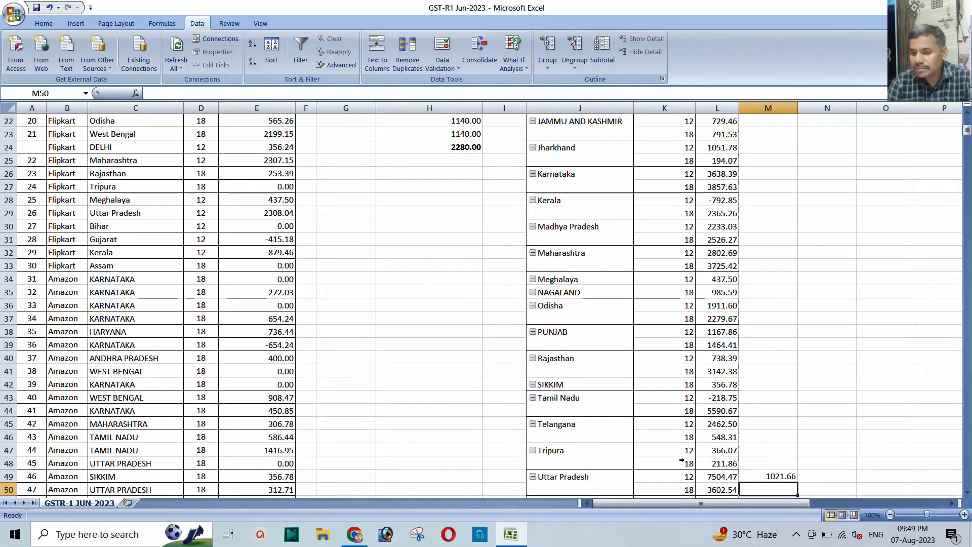
- Make the adjusted Uttar Pradesh 12% value in M49 bold
click(775, 478)
scroll(830, 366, down, 2)
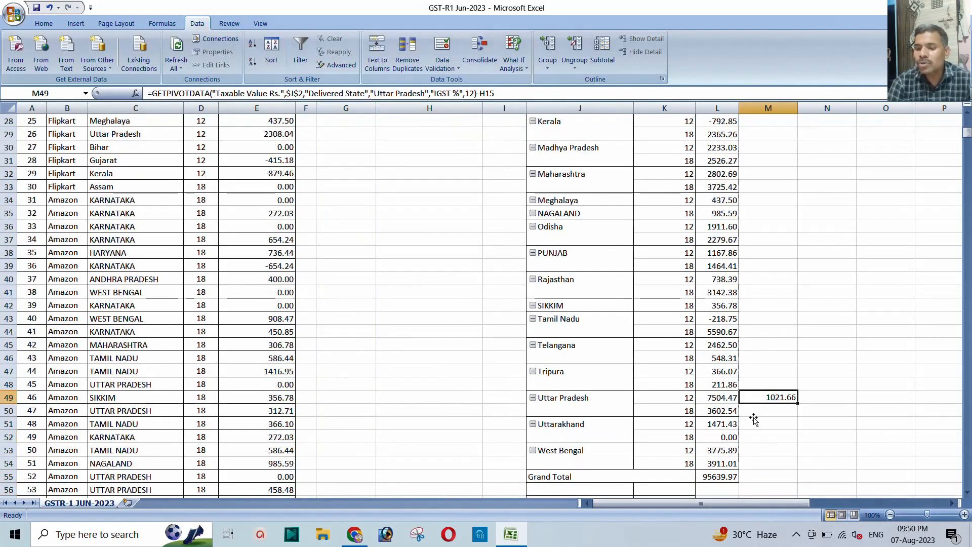
key(ctrl+b)
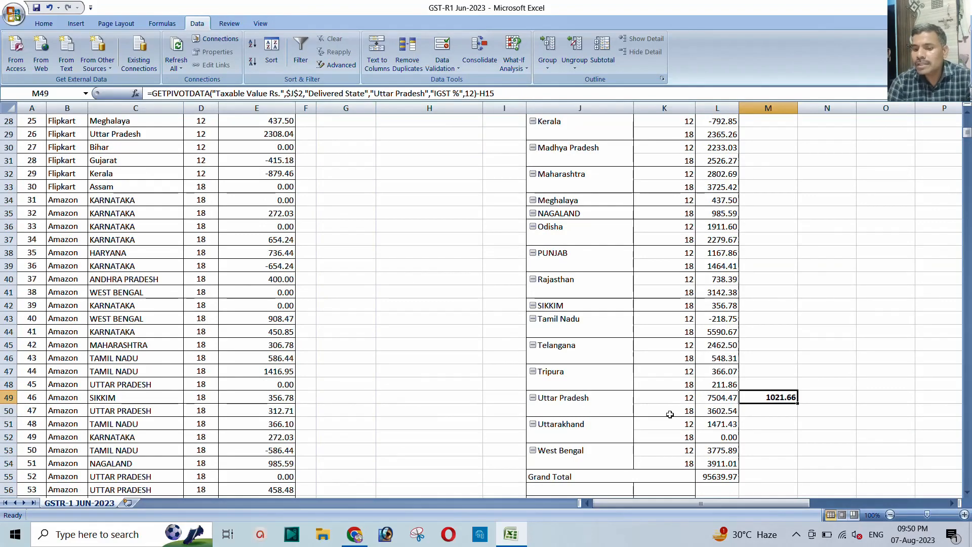
- Review the adjusted Uttar Pradesh 12% value against the pivot grand totals and the GST Portal, Meesho GST and Difference values
mouse_move(717, 402)
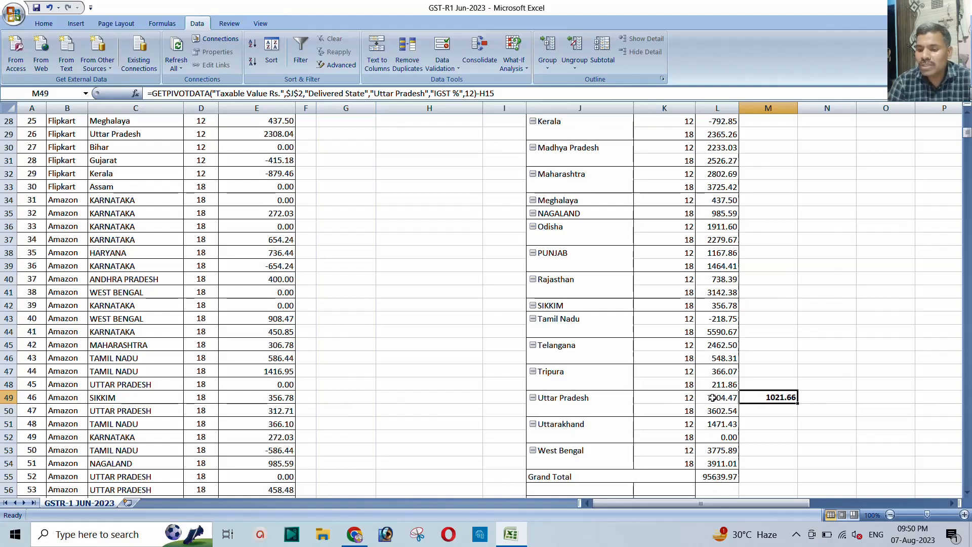
scroll(713, 405, up, 1)
scroll(713, 413, down, 3)
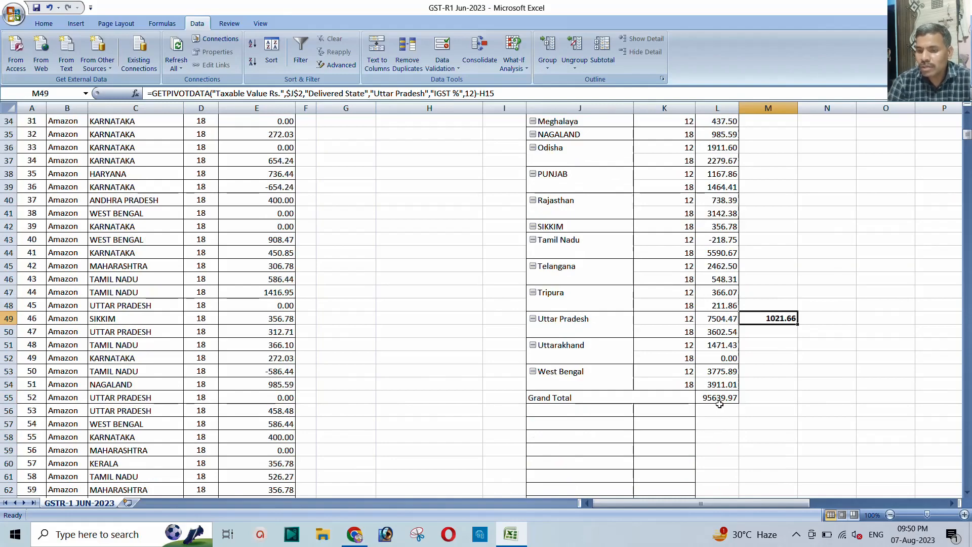
scroll(432, 285, up, 9)
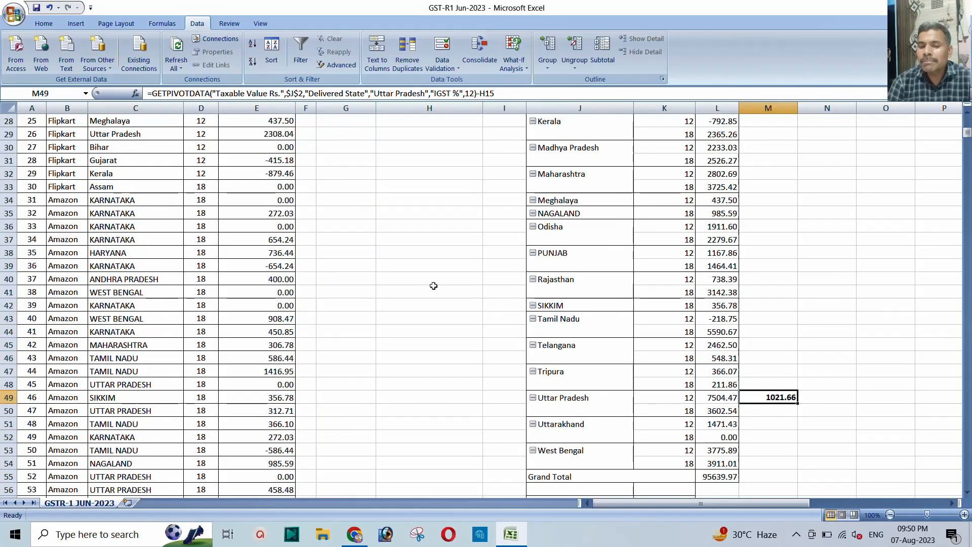
scroll(460, 240, up, 2)
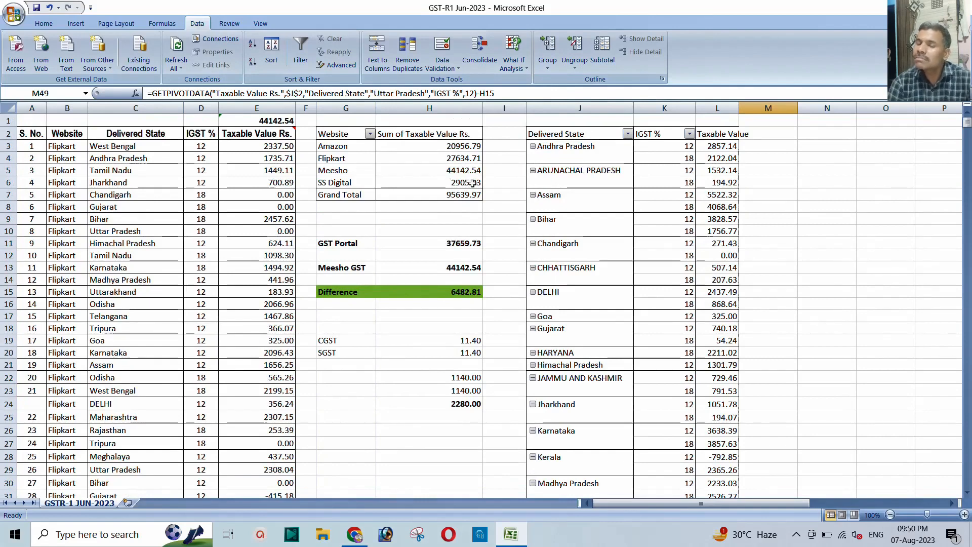
mouse_move(473, 182)
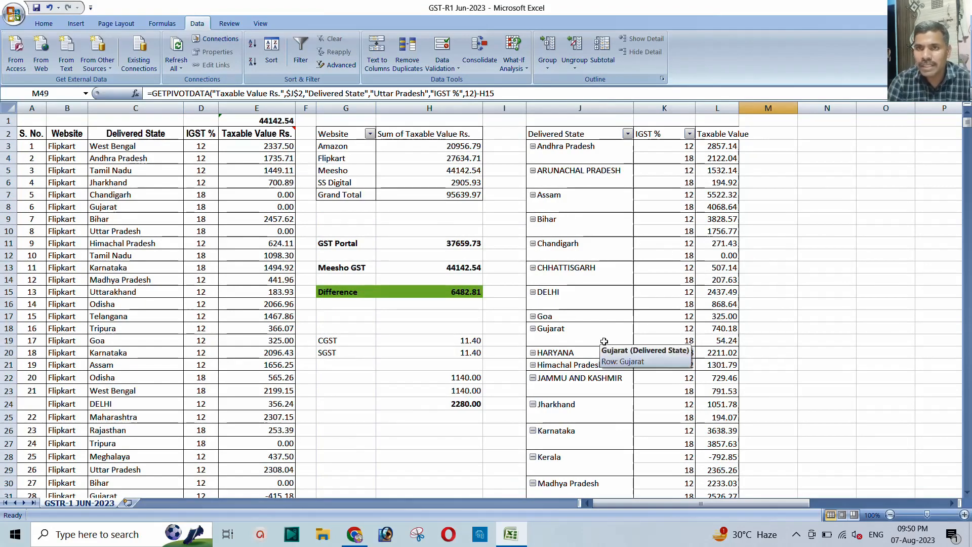
scroll(636, 346, down, 12)
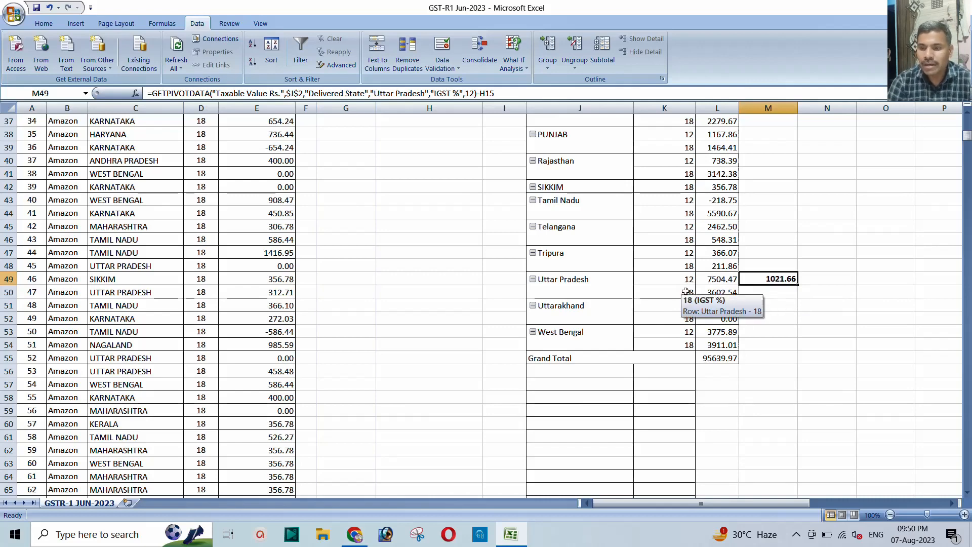
click(763, 293)
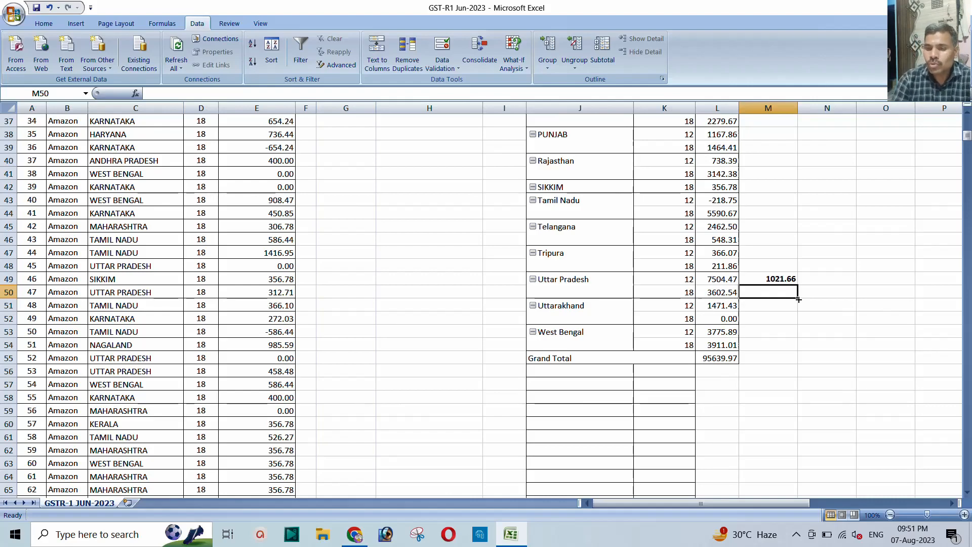
scroll(501, 257, up, 12)
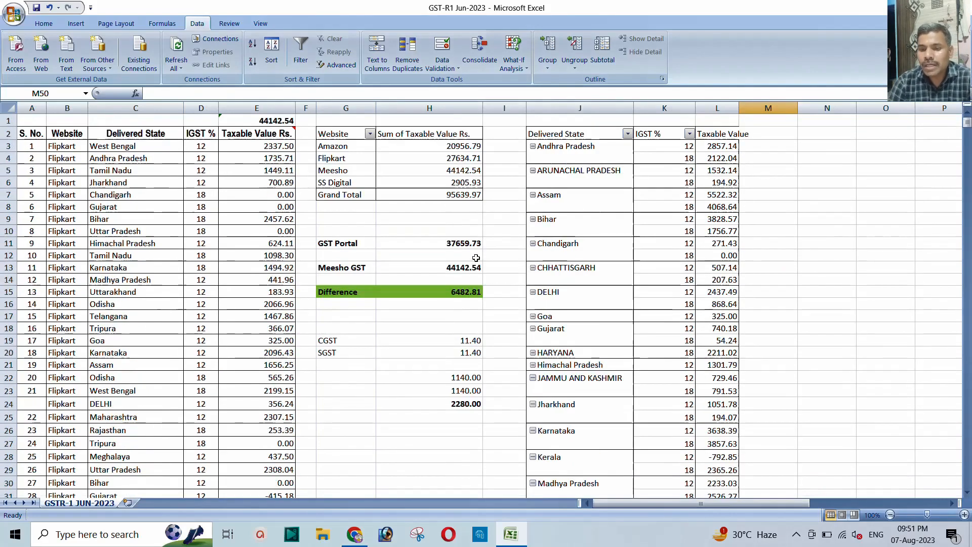